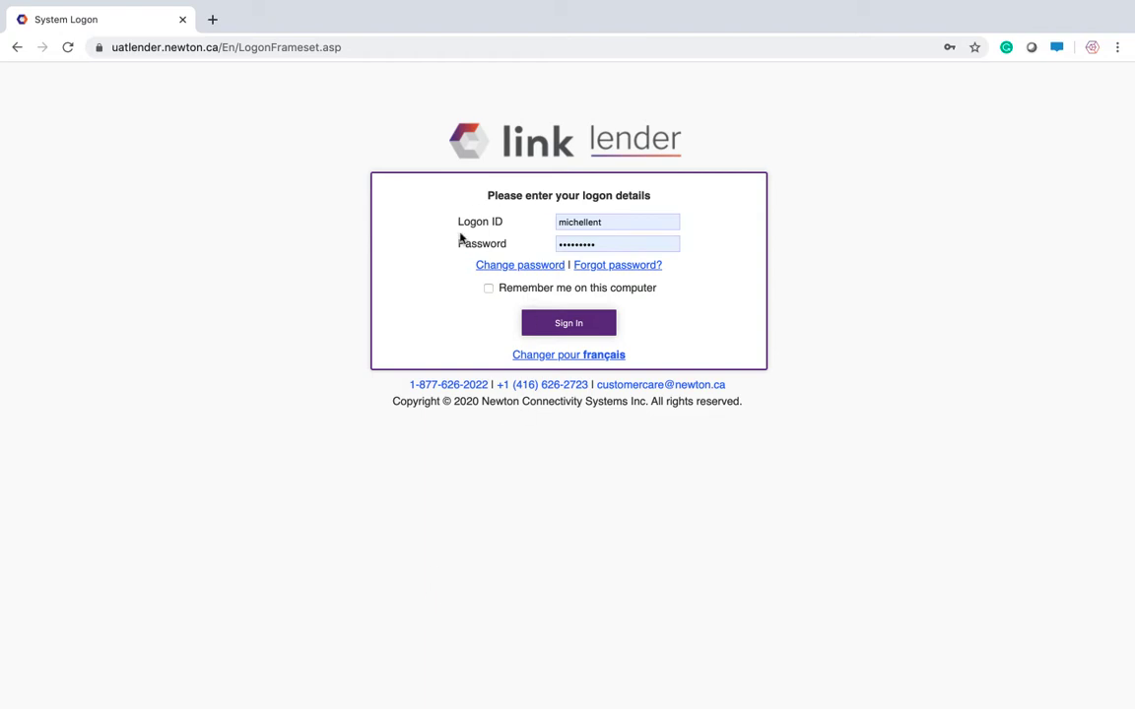
# Sign in to Link Lender with the entered logon details to reach the Work Queue / App. Search page.
pyautogui.click(557, 327)
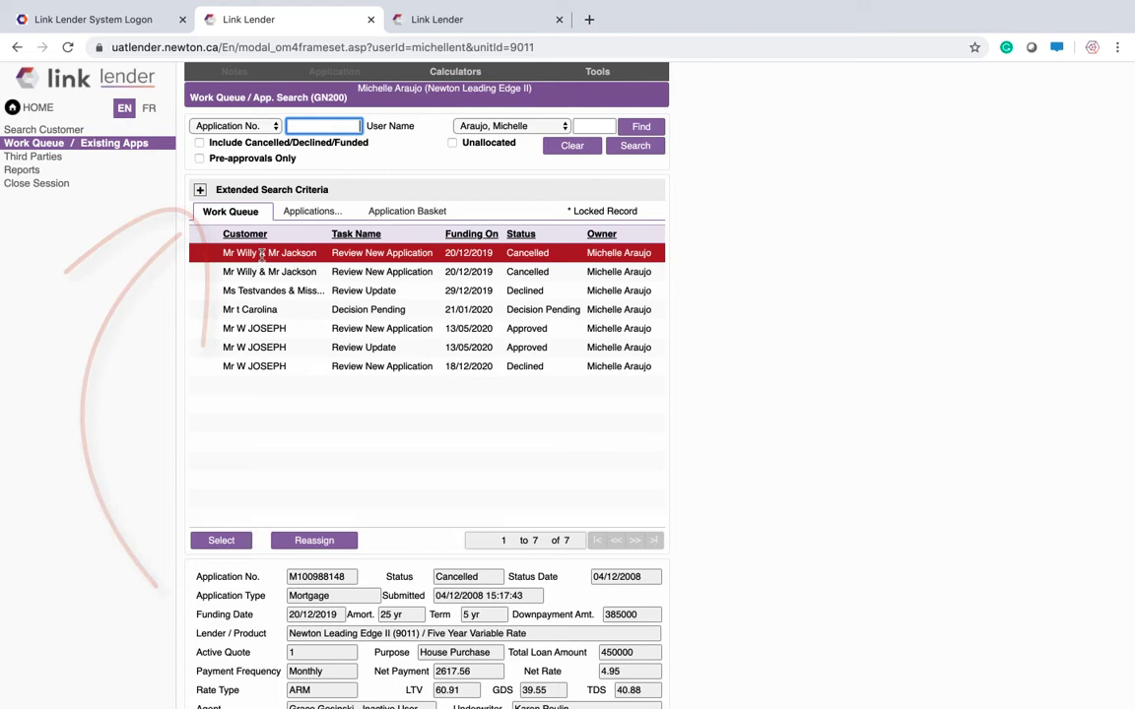
pyautogui.click(309, 214)
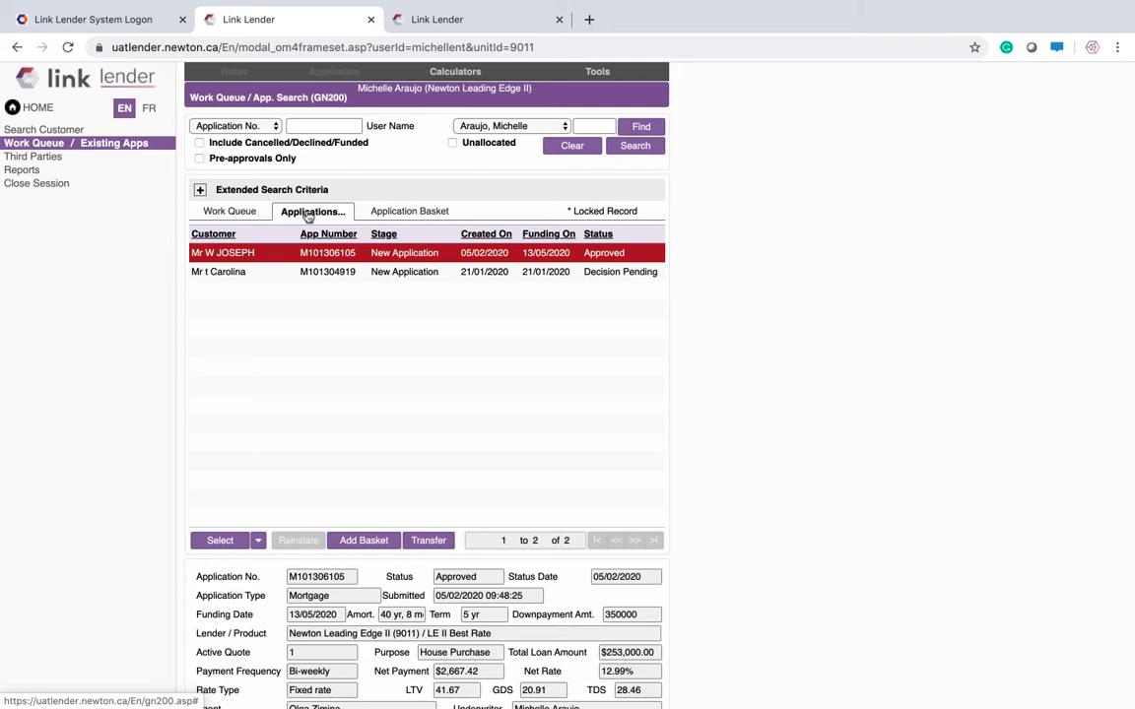
pyautogui.click(39, 109)
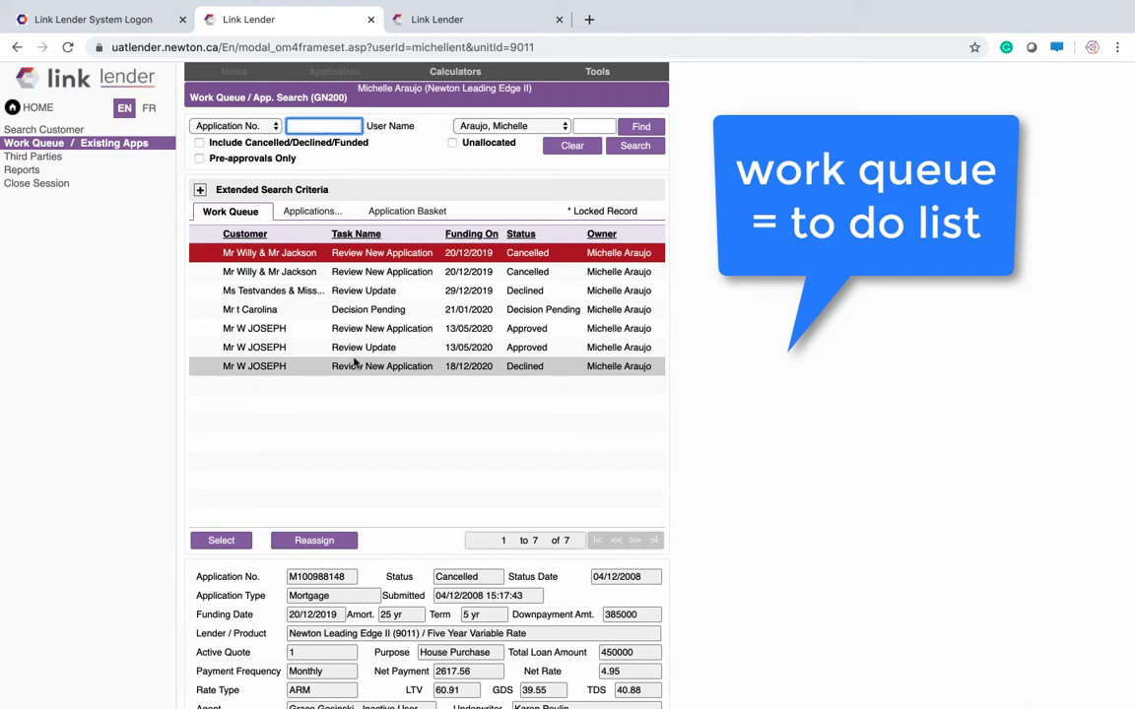
# In User Options, confirm Home Page is Work Queue and save the options.
pyautogui.moveTo(596, 73)
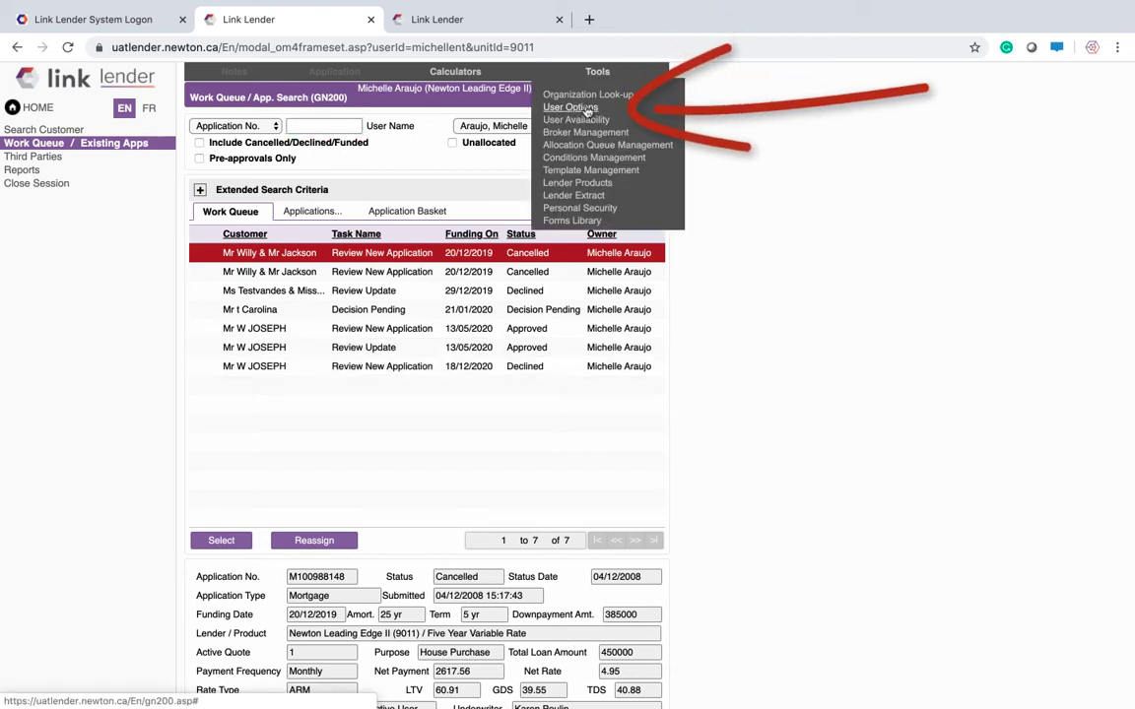
pyautogui.click(571, 107)
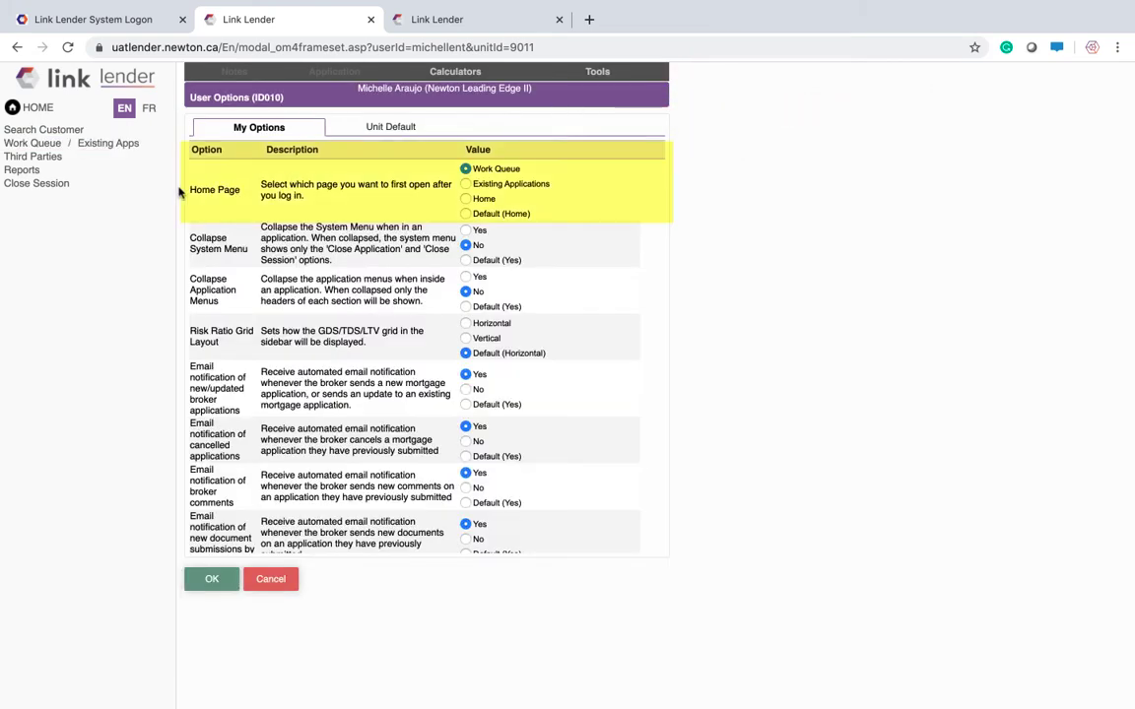
pyautogui.moveTo(191, 189); pyautogui.dragTo(240, 190)
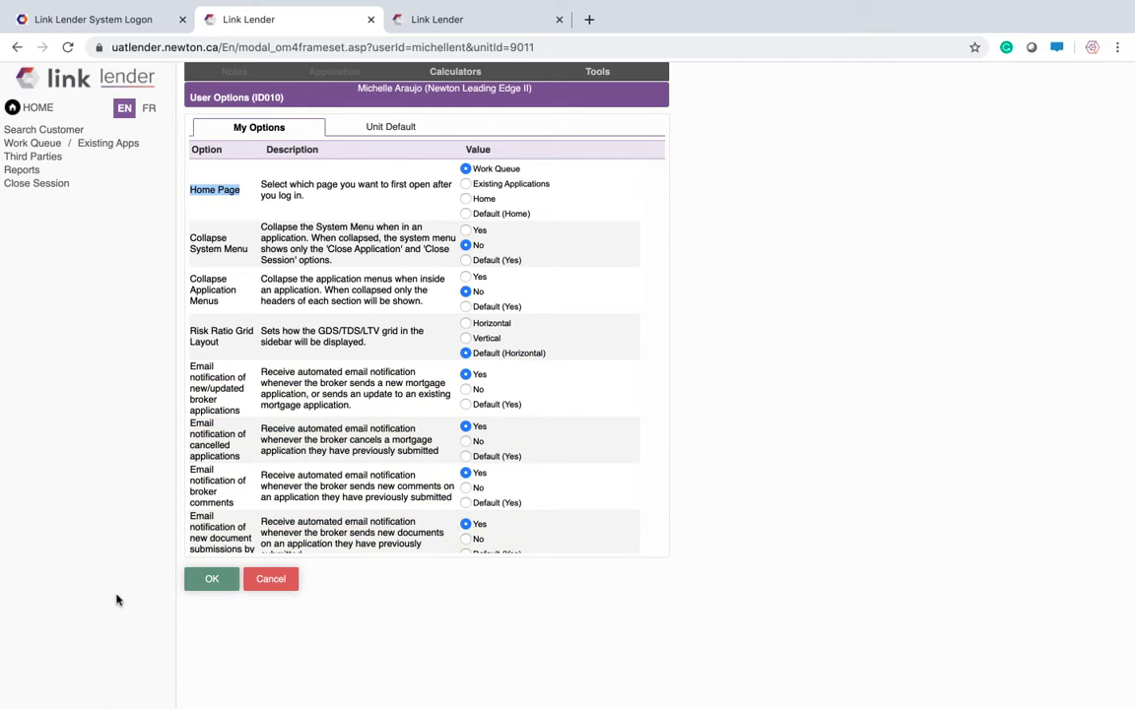
pyautogui.click(209, 585)
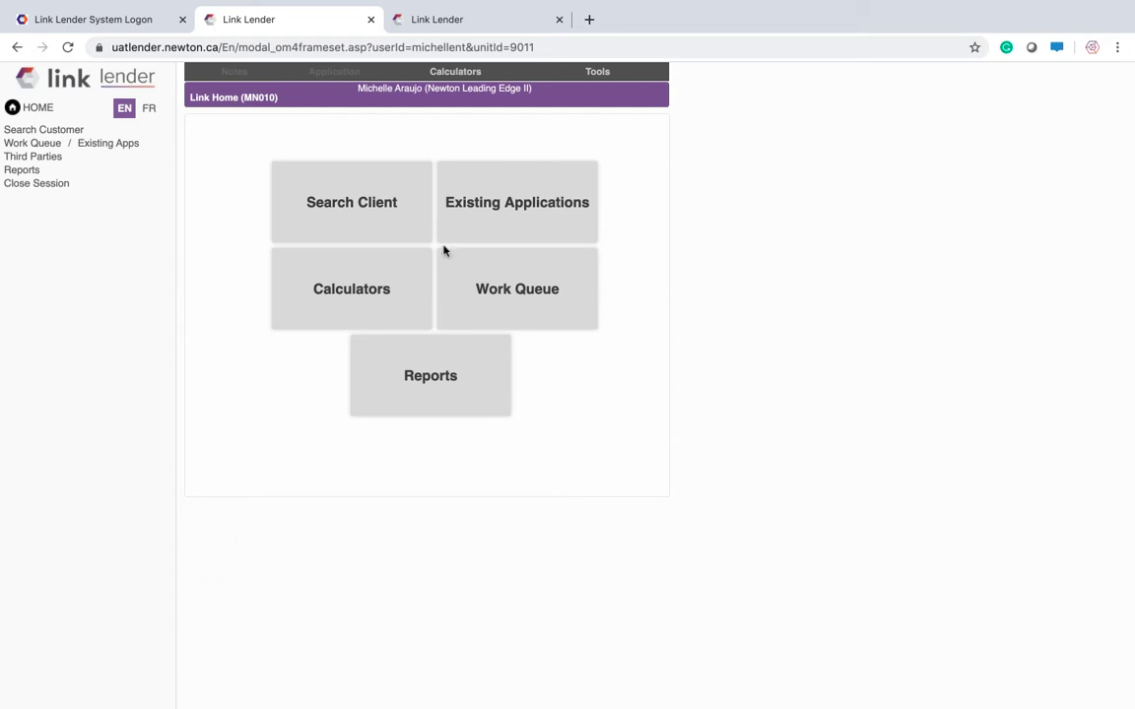
# Open the Lender Products page from the Tools menu.
pyautogui.click(598, 72)
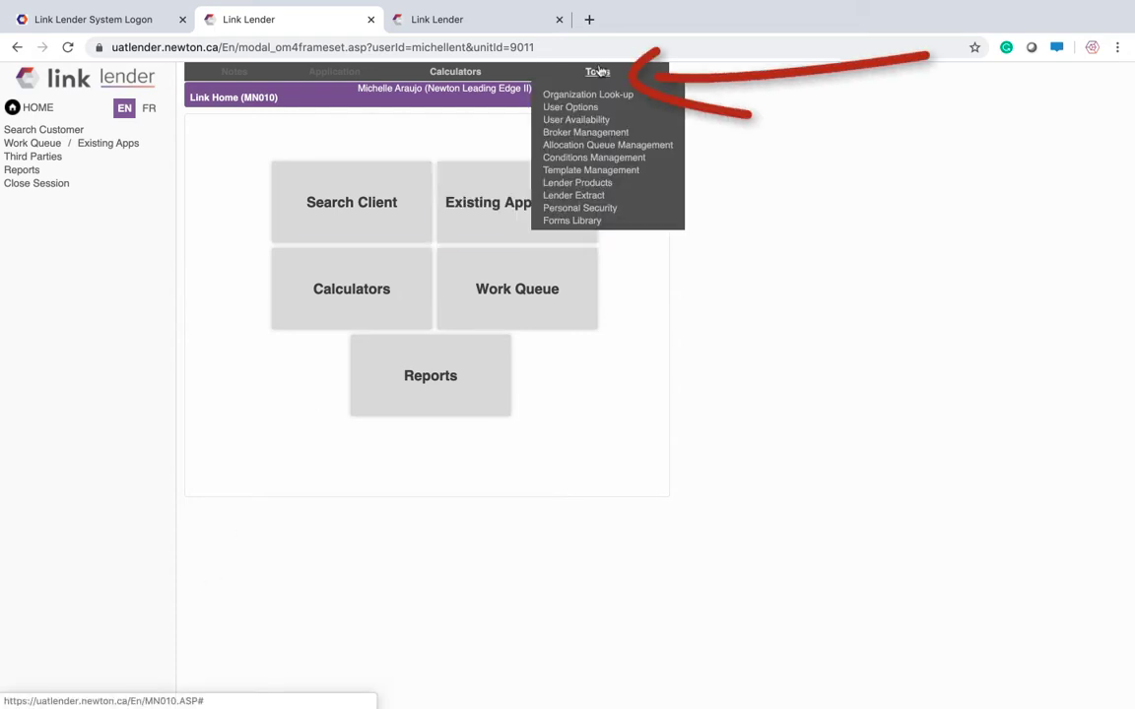
pyautogui.click(604, 184)
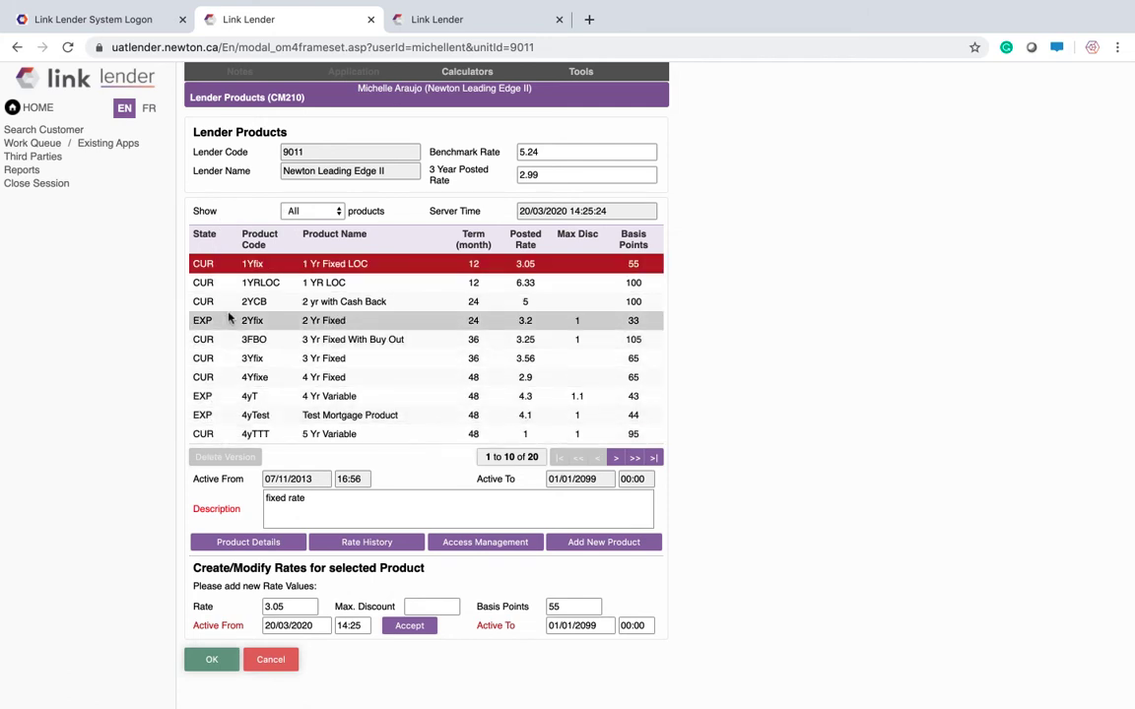
# Switch the product Show filter through Current, Future and Expired, leaving it on Current.
pyautogui.click(306, 211)
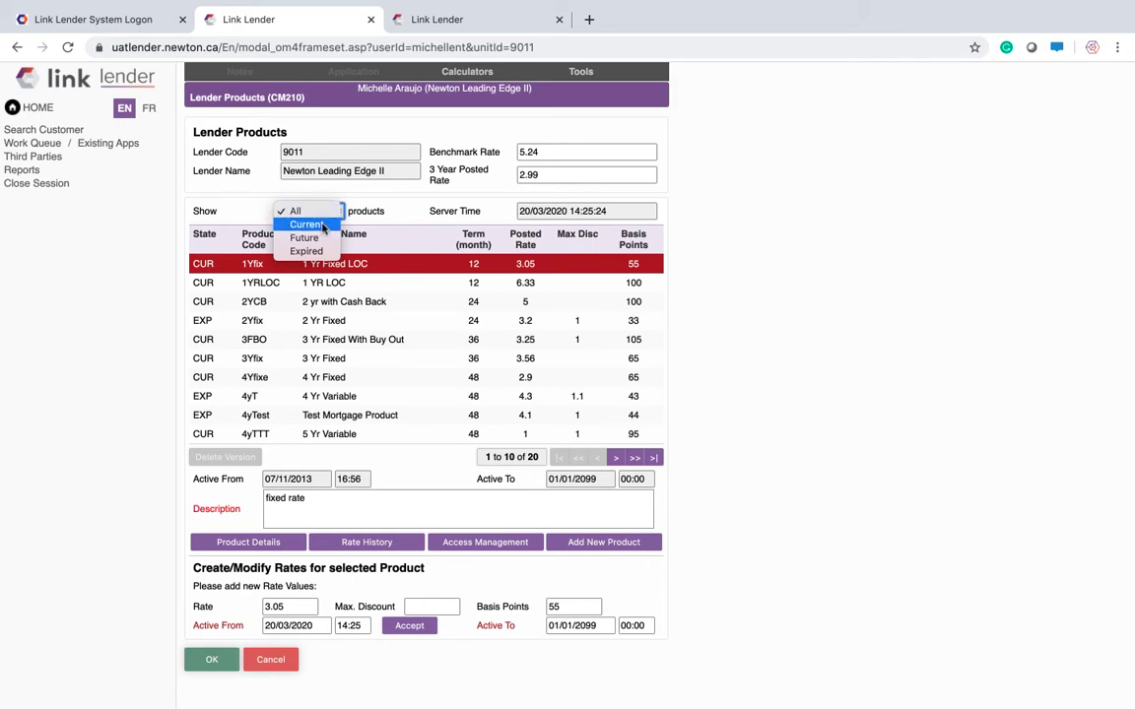
pyautogui.click(322, 228)
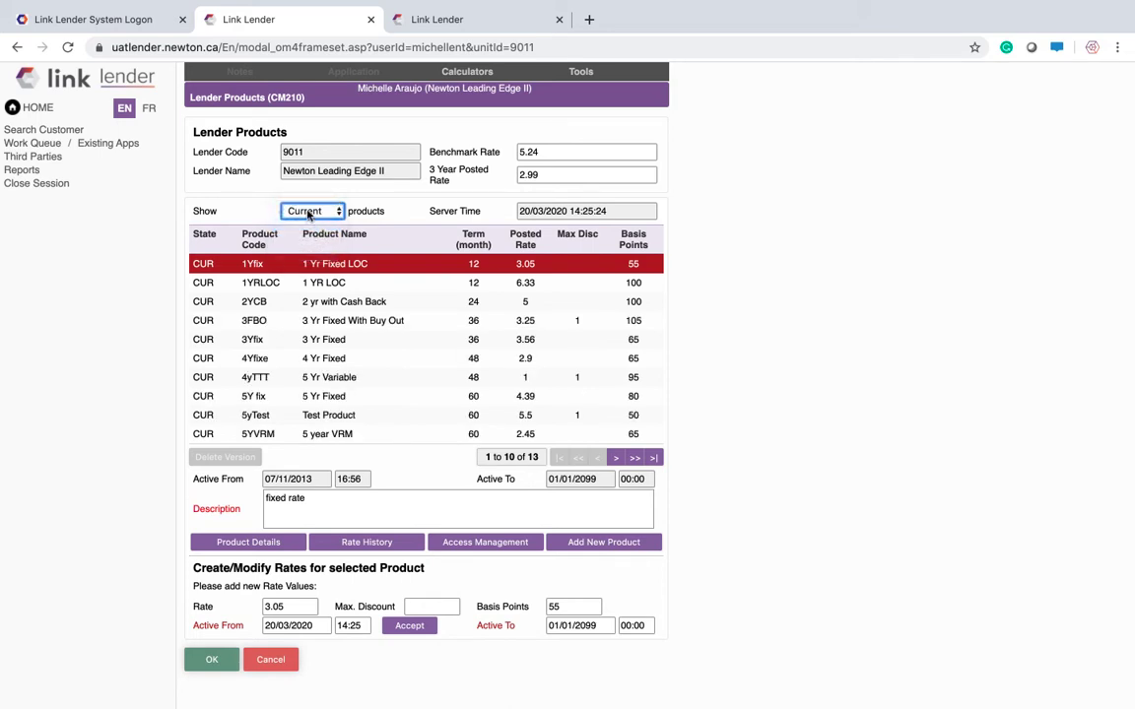
pyautogui.click(308, 213)
pyautogui.click(305, 224)
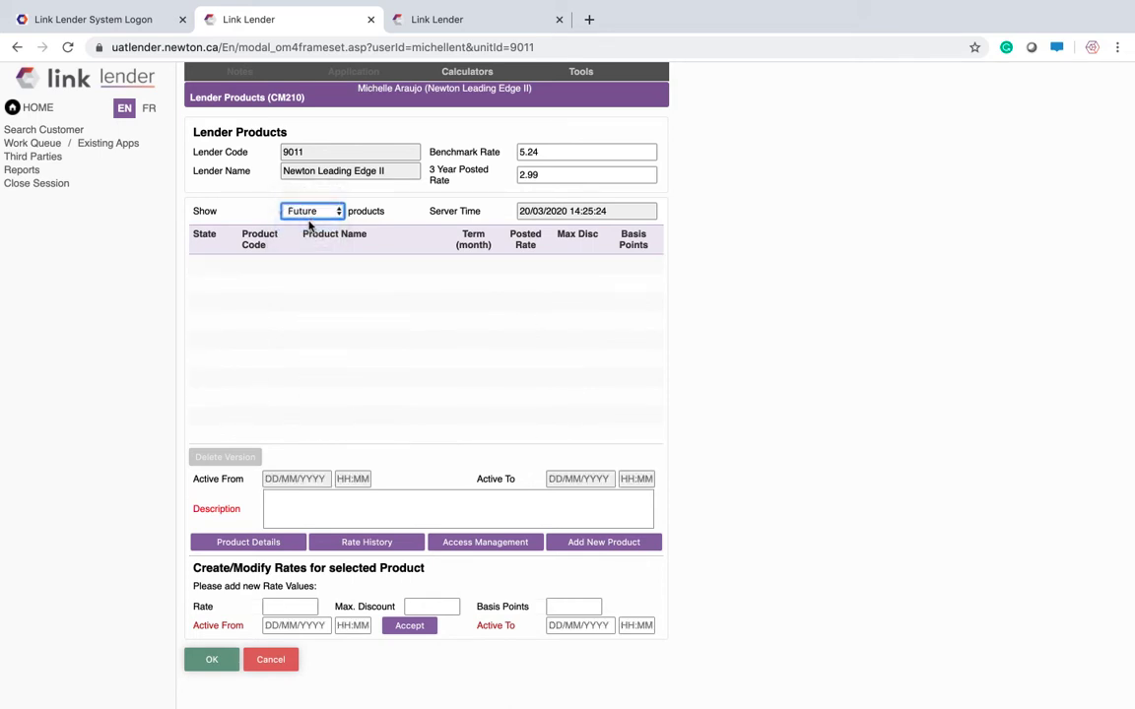
pyautogui.click(309, 213)
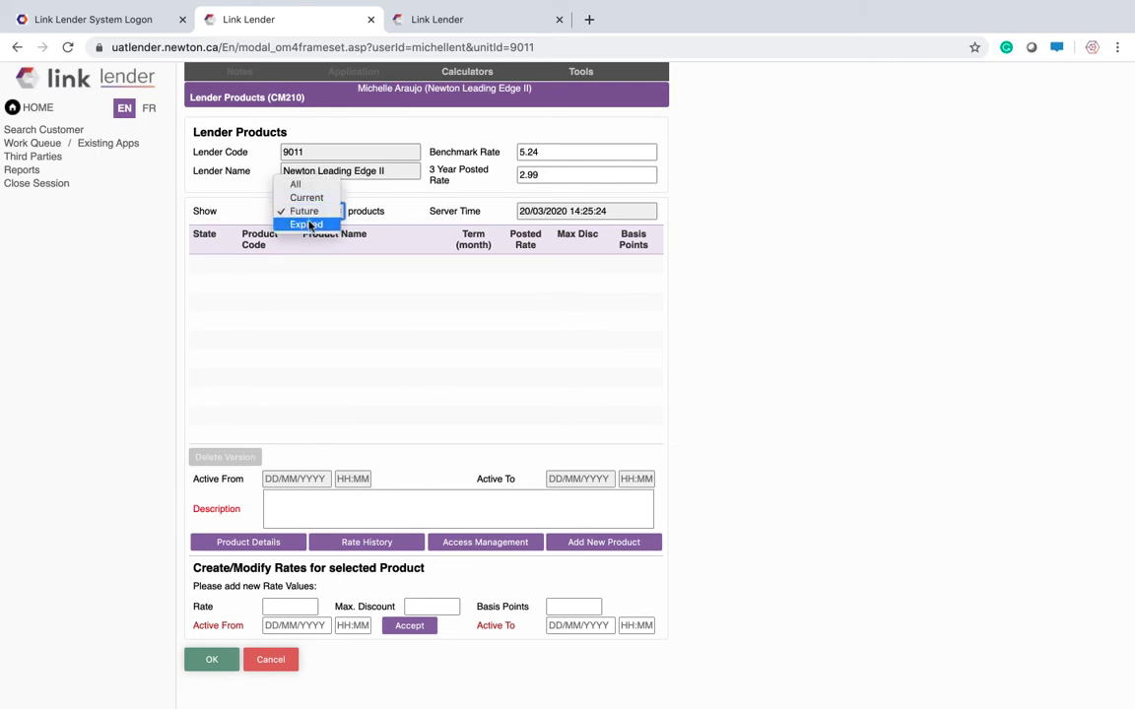
pyautogui.click(307, 224)
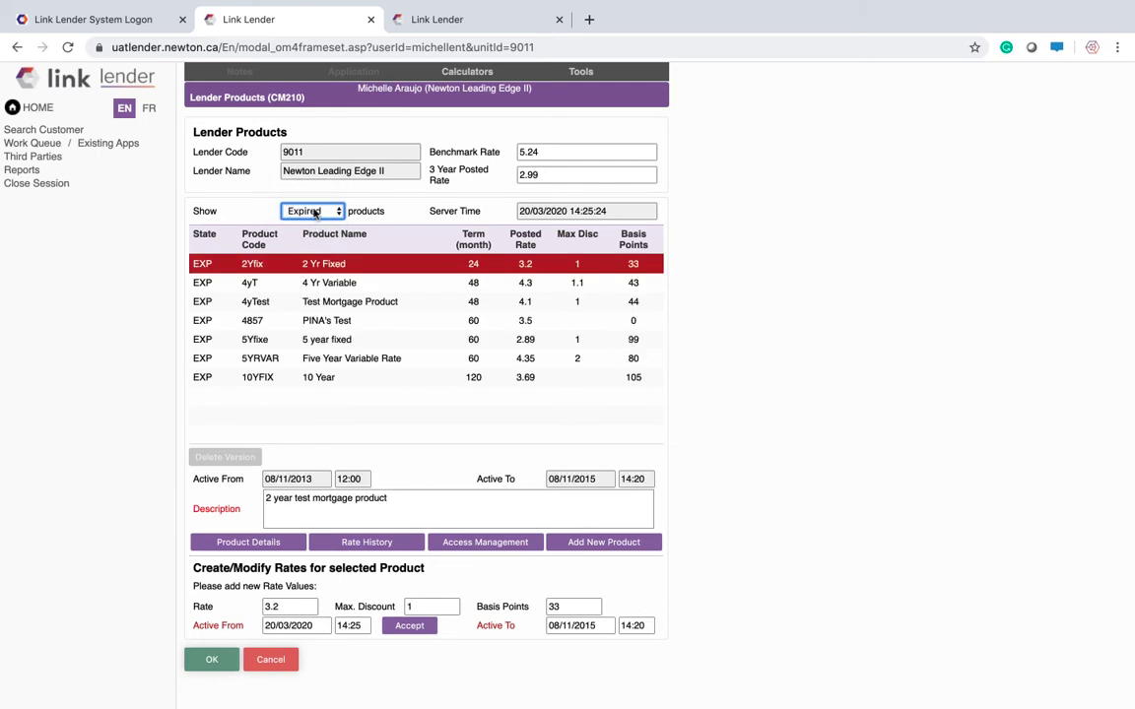
pyautogui.click(315, 211)
pyautogui.click(313, 192)
pyautogui.click(313, 211)
pyautogui.click(271, 184)
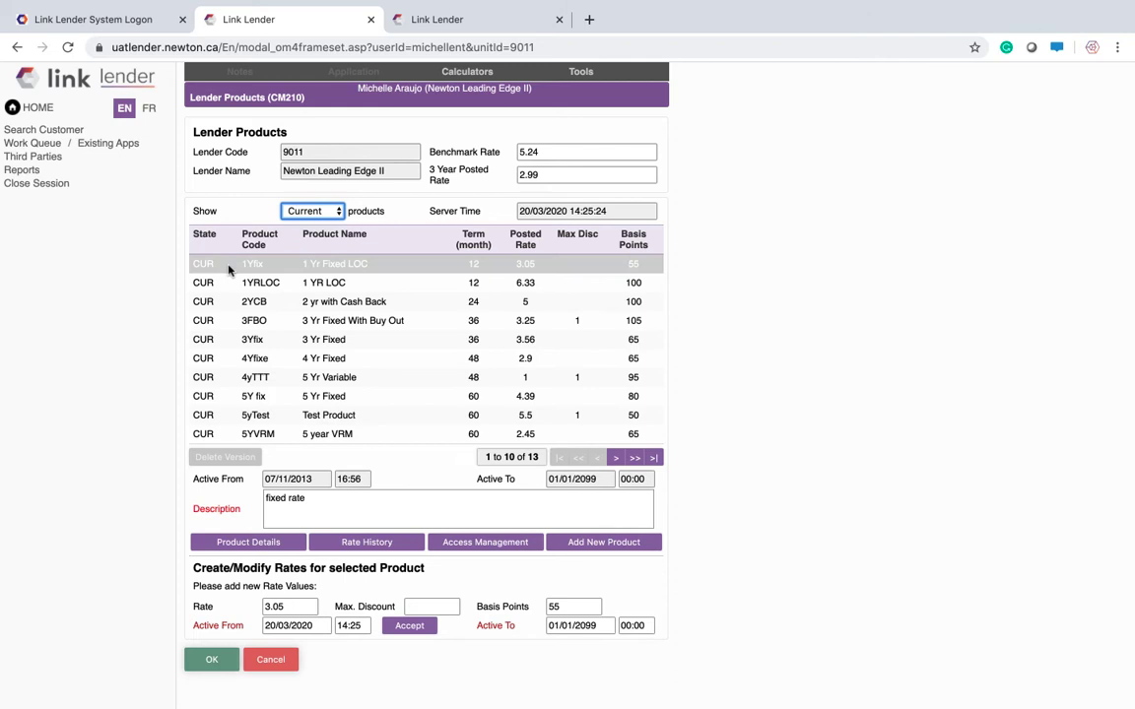
# Review the 1 YR LOC, 3 Yr Fixed and 5 Yr Variable rate details, ending on 5 Yr Variable.
pyautogui.click(345, 284)
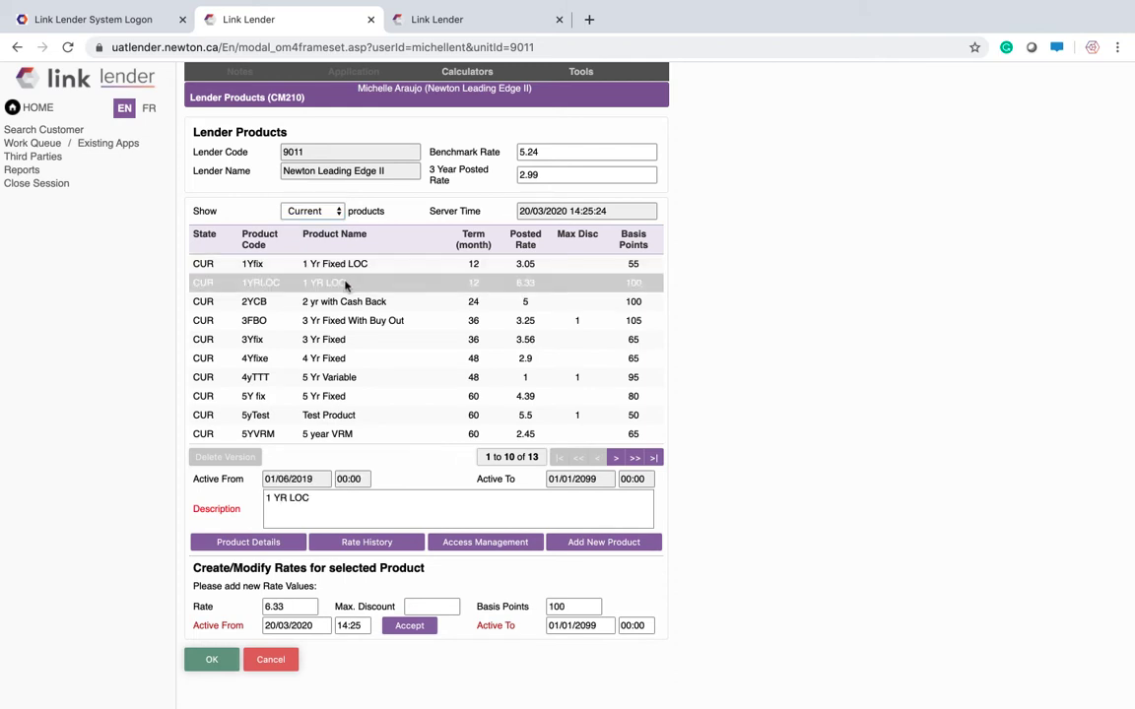
pyautogui.click(336, 340)
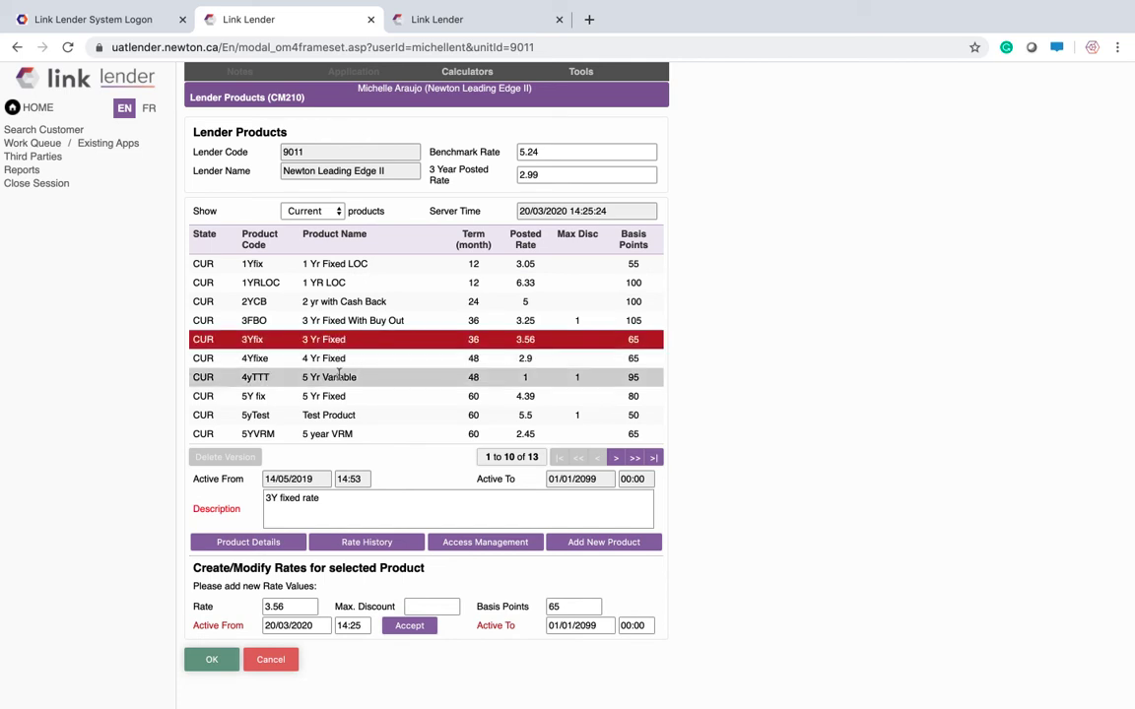
pyautogui.click(335, 377)
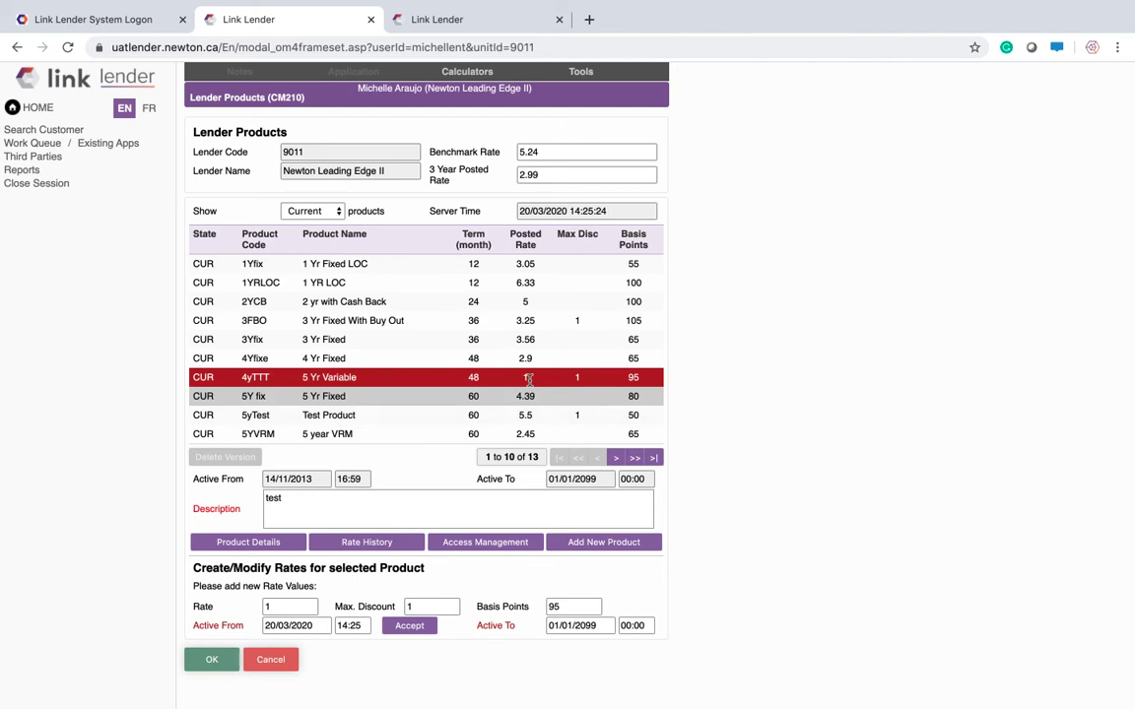
pyautogui.click(527, 283)
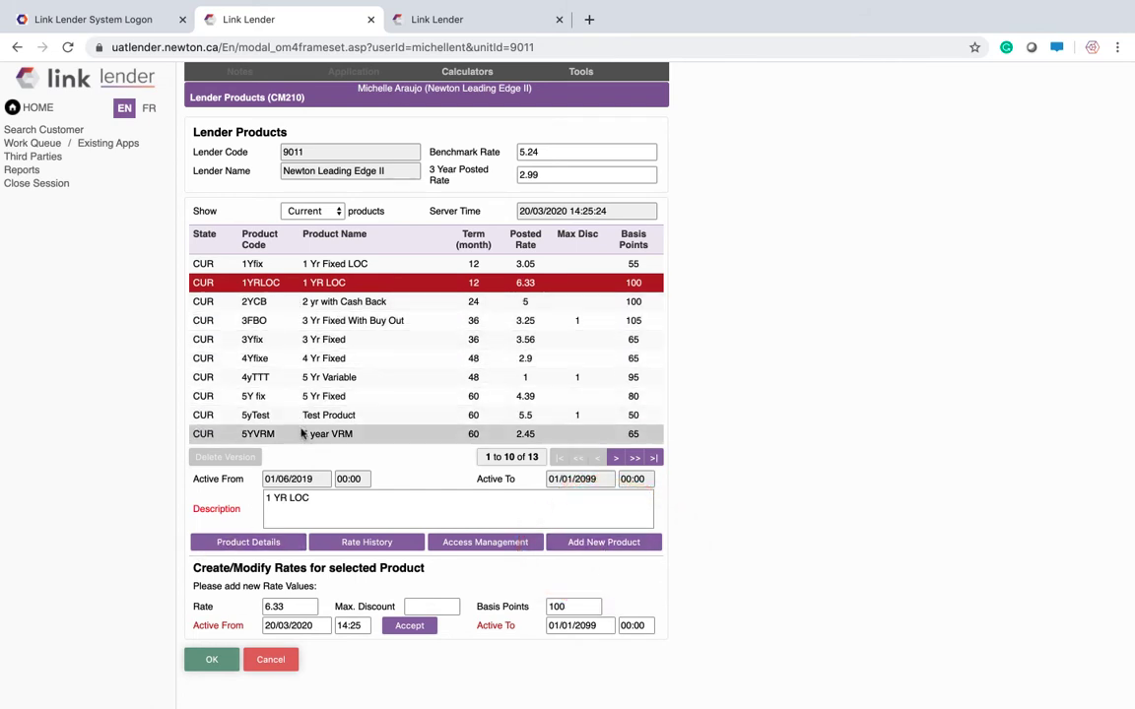
pyautogui.click(344, 380)
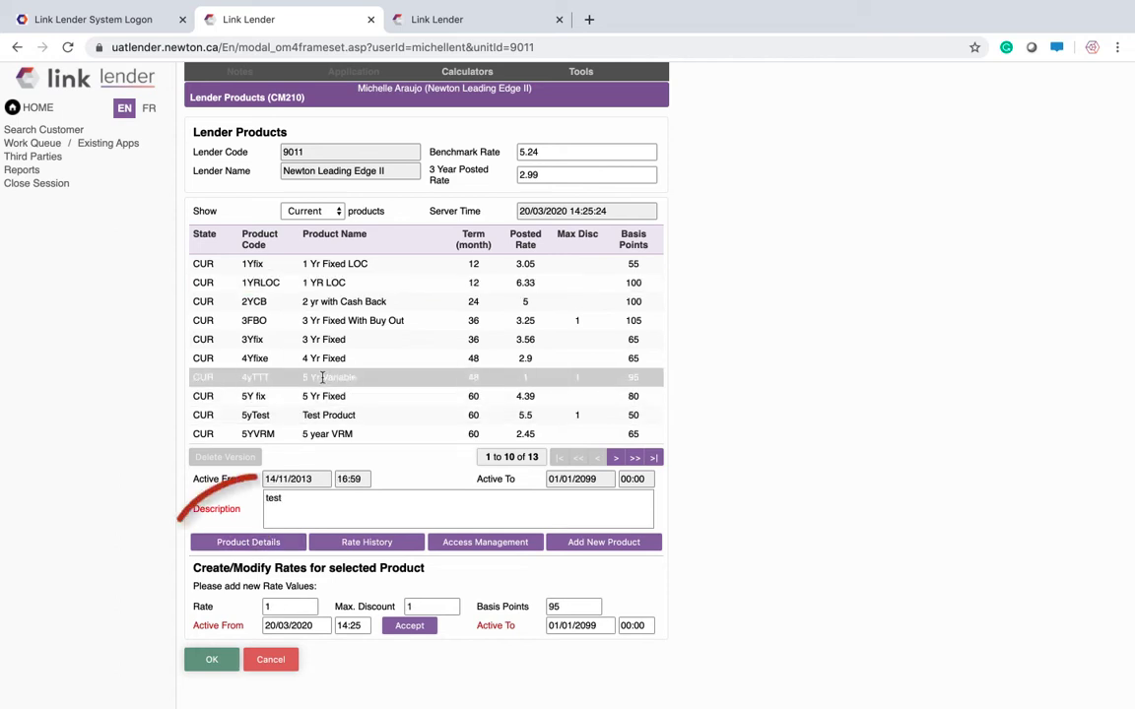
# Review the 5 Yr Variable product's full details form, then close it with OK.
pyautogui.click(251, 547)
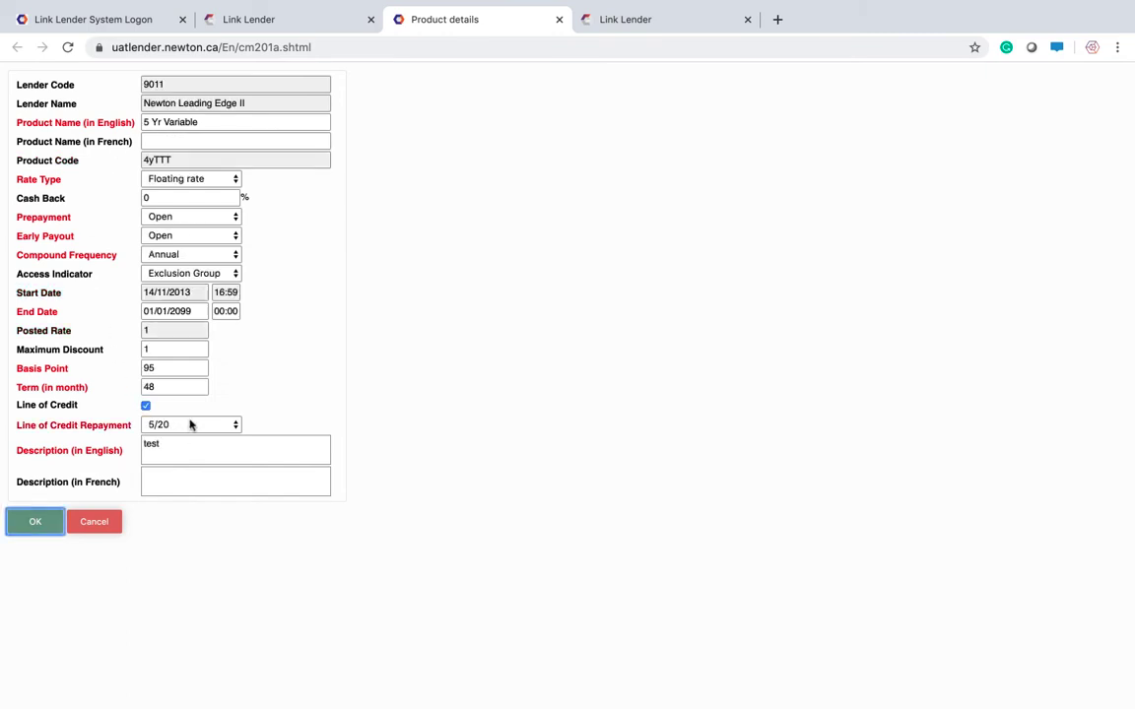
pyautogui.click(48, 532)
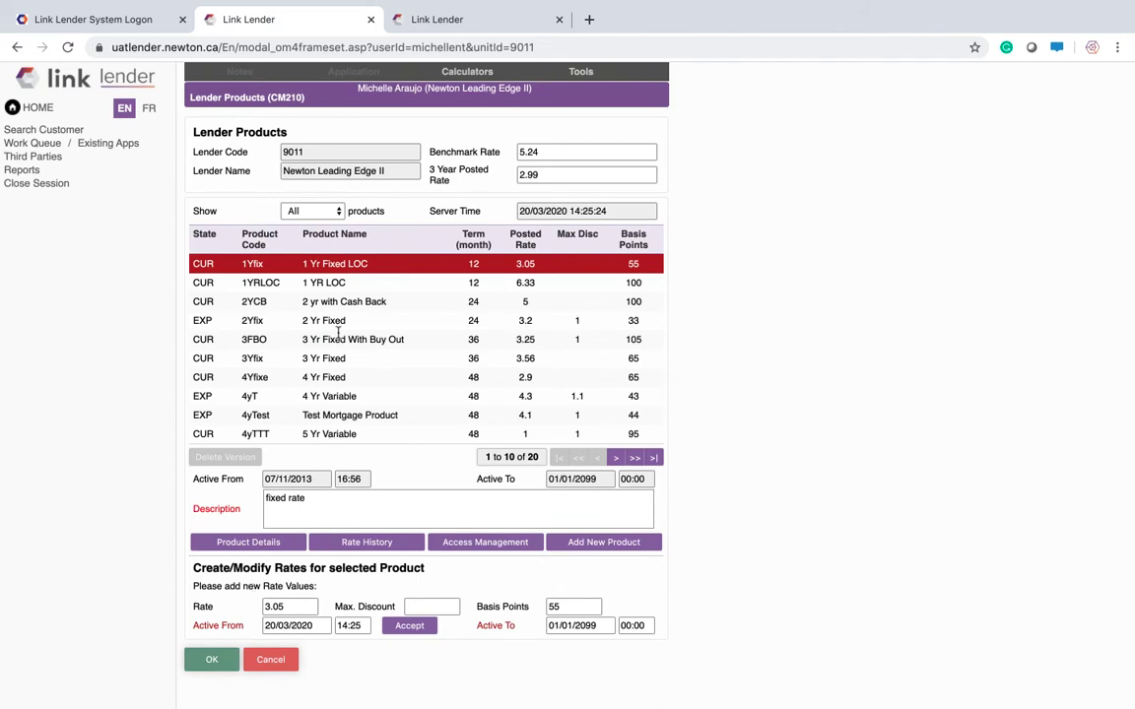
# Give 2 yr with Cash Back a new 4.95 rate and confirm the list now totals 21 products.
pyautogui.click(293, 301)
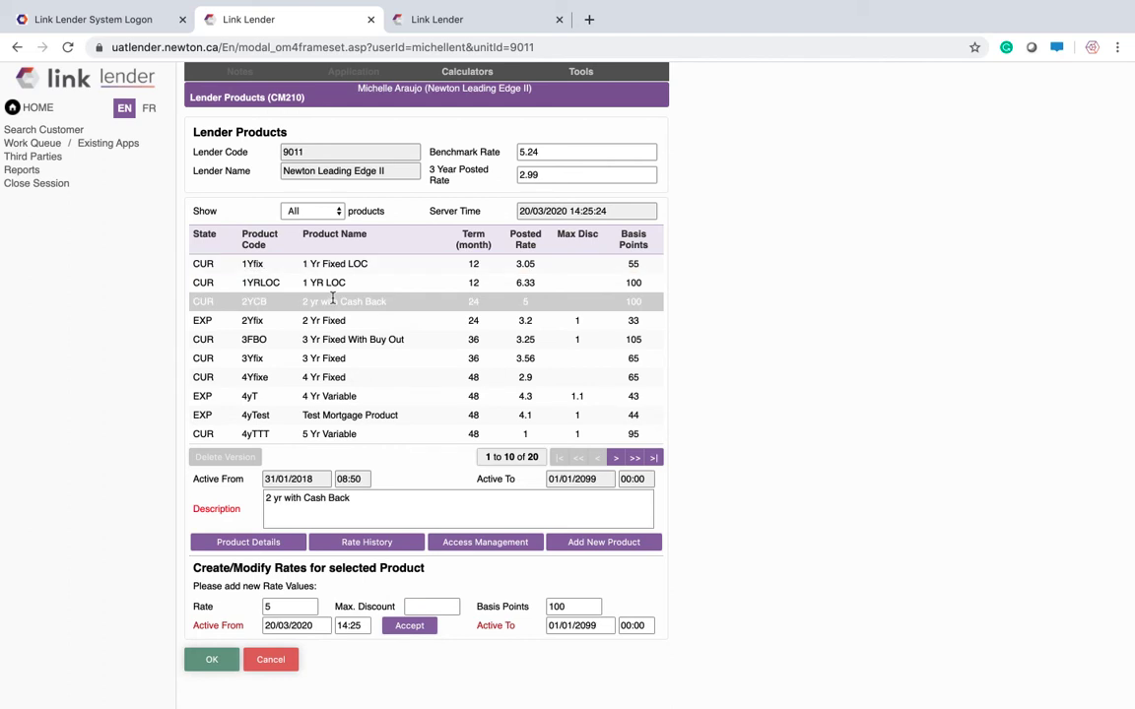
pyautogui.doubleClick(290, 608)
pyautogui.write('4')
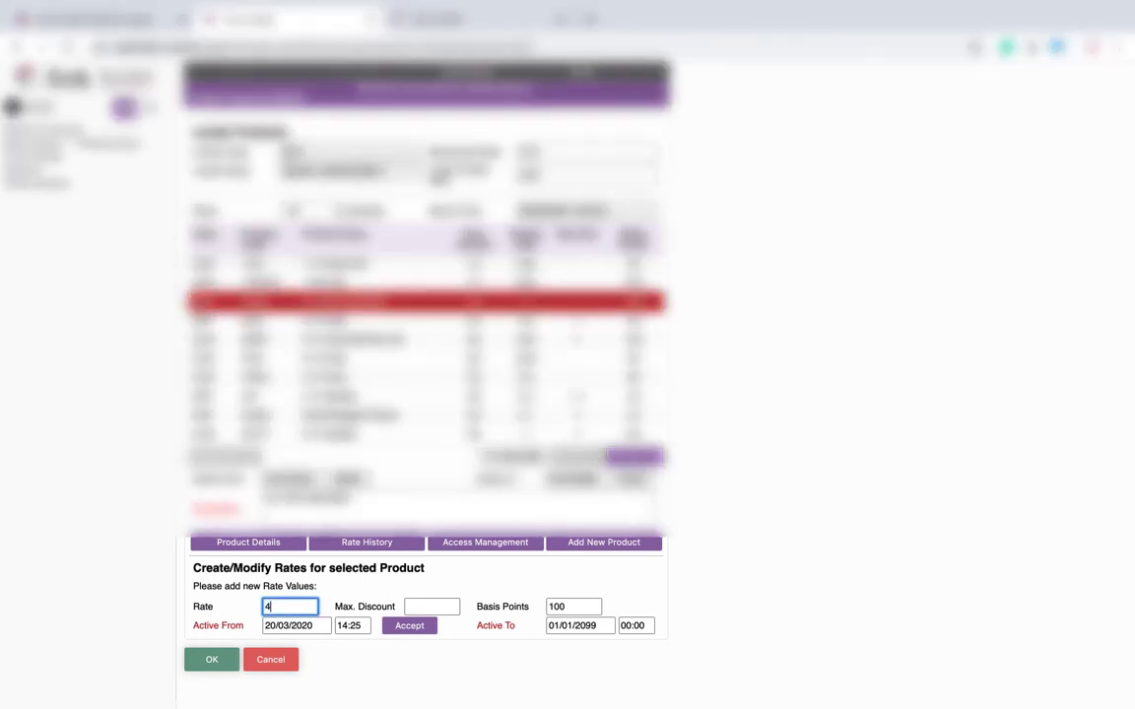
pyautogui.write('.95')
pyautogui.press('Tab')
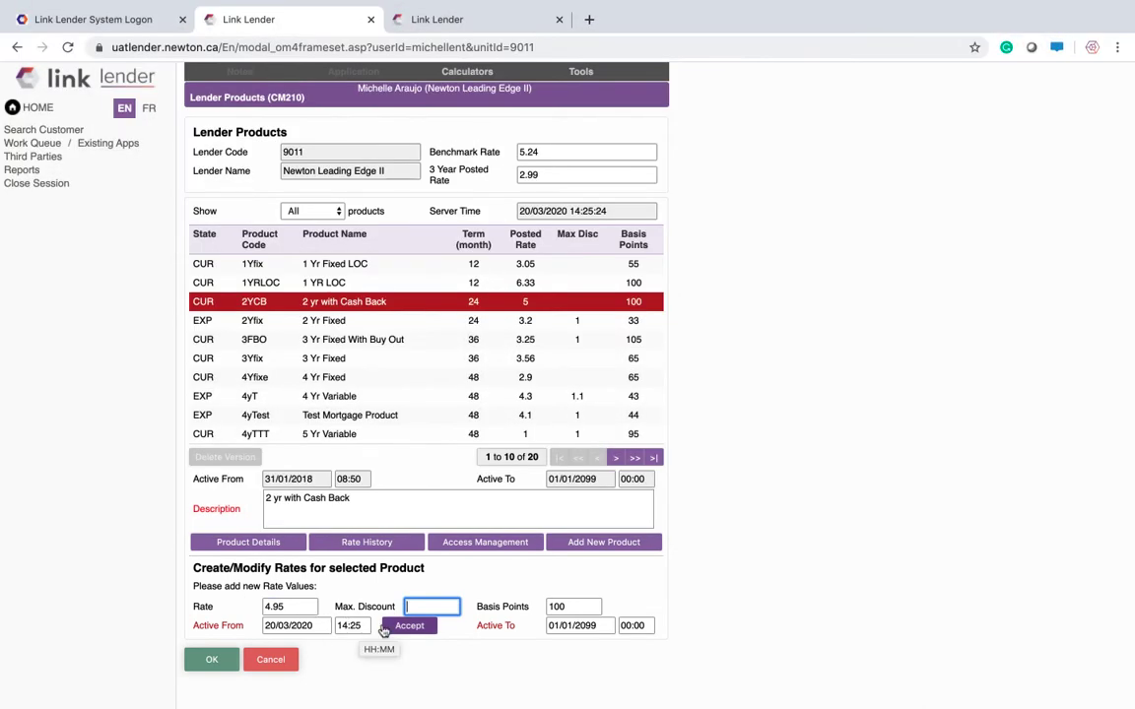
pyautogui.click(415, 628)
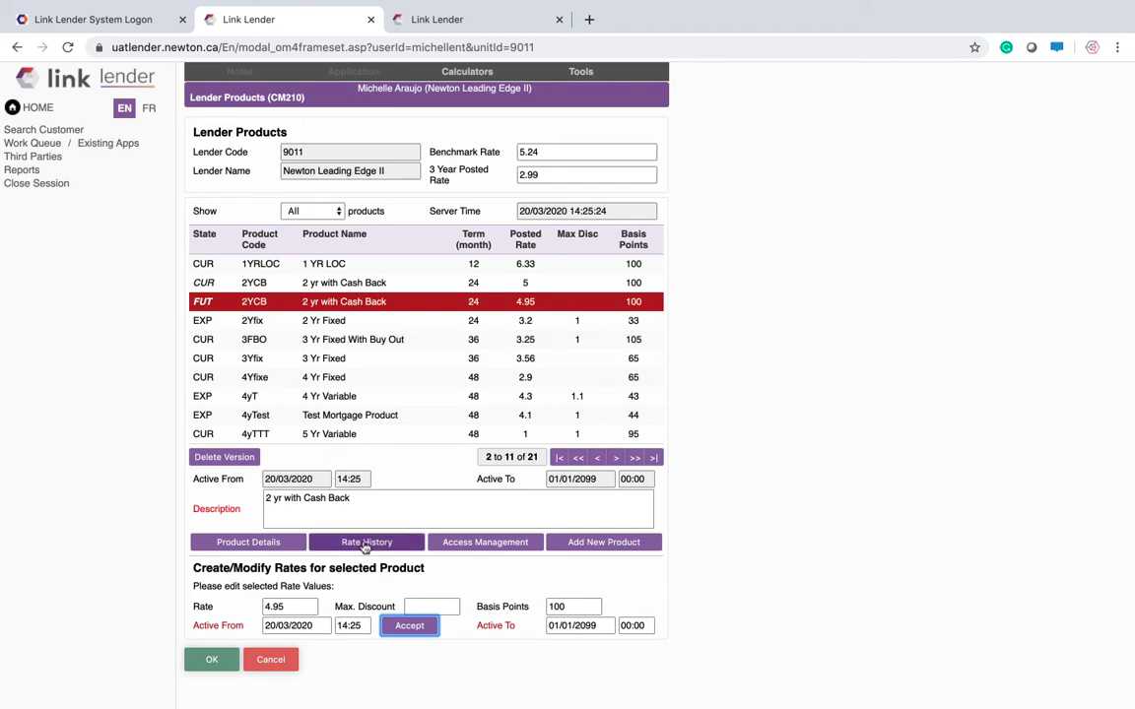
pyautogui.doubleClick(489, 458)
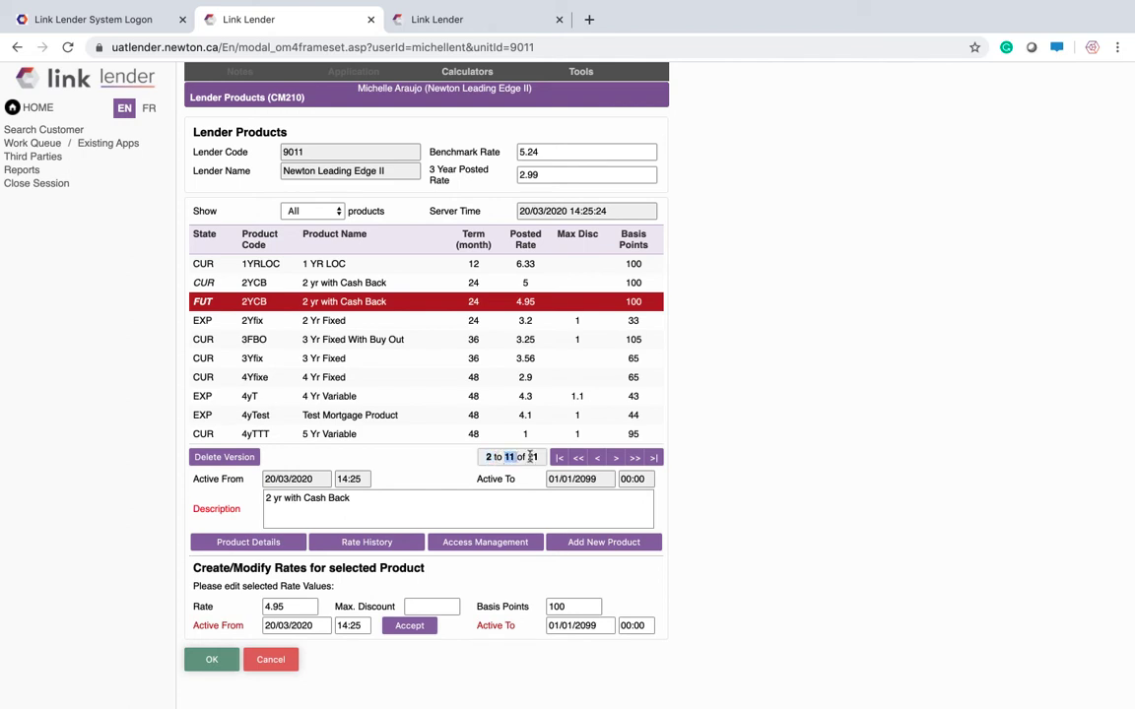
pyautogui.doubleClick(530, 456)
pyautogui.click(617, 459)
pyautogui.click(616, 459)
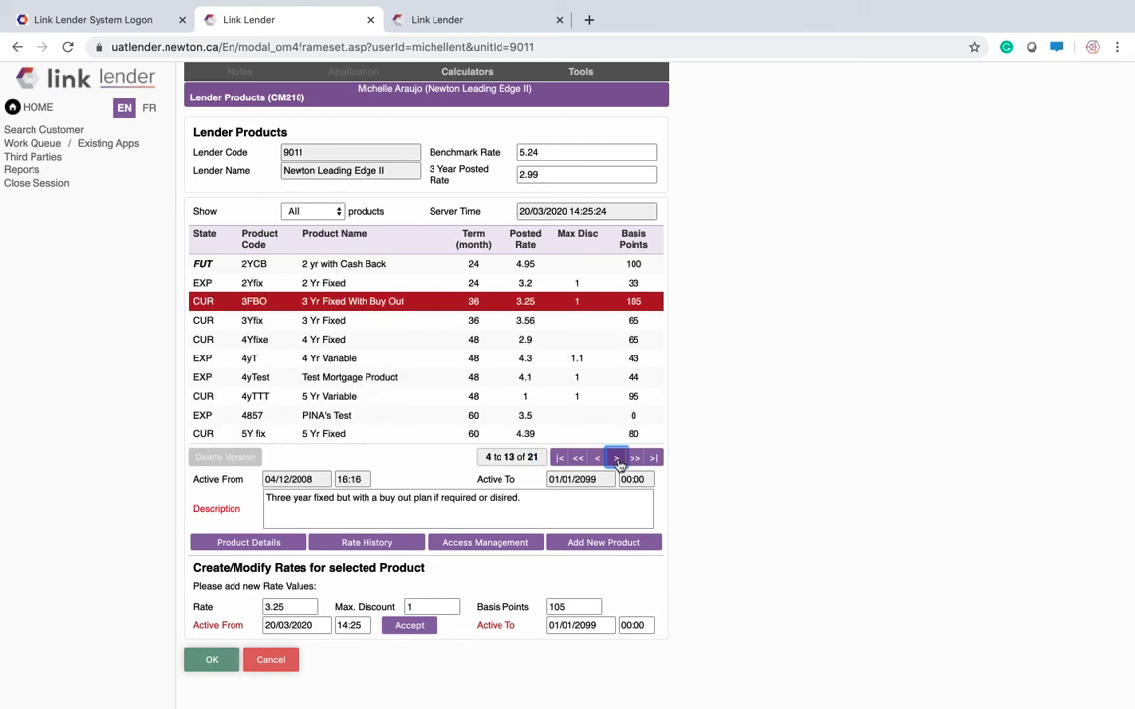
pyautogui.click(617, 458)
pyautogui.click(635, 459)
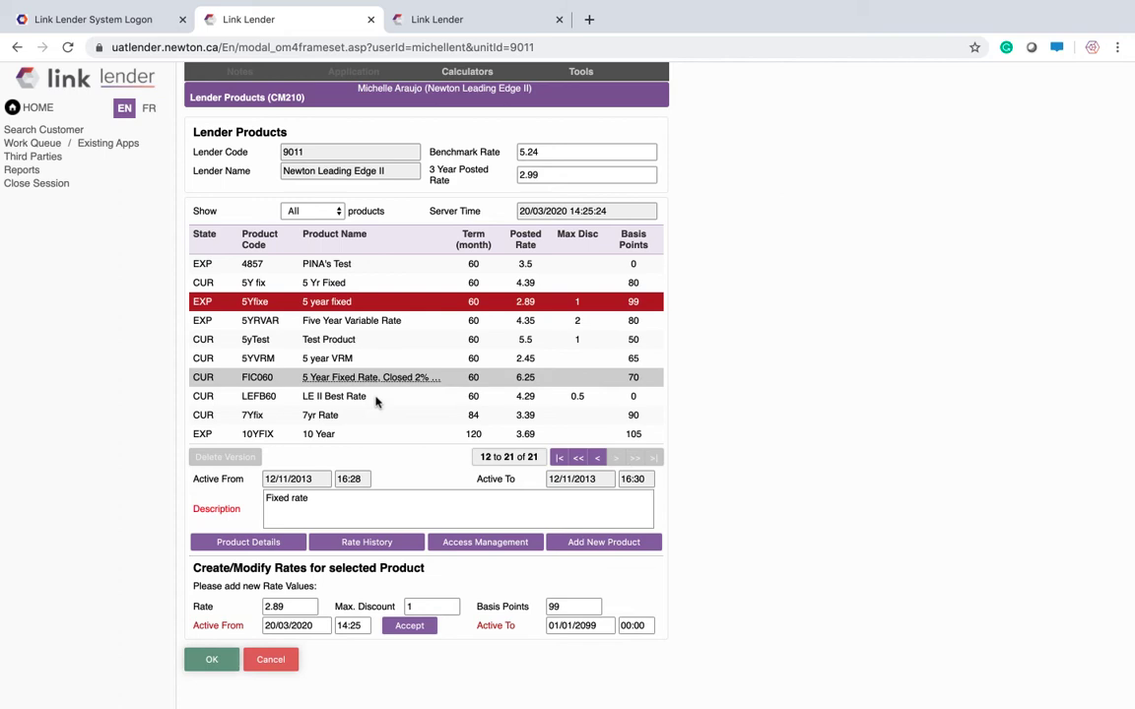
pyautogui.click(559, 459)
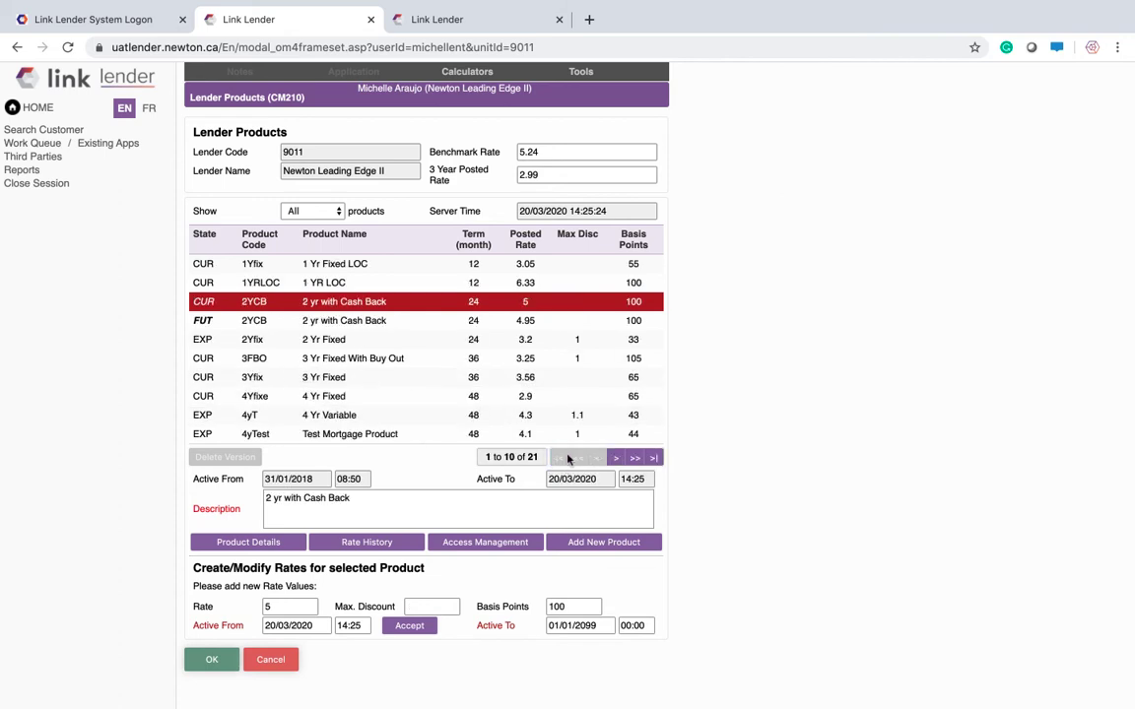
pyautogui.click(655, 459)
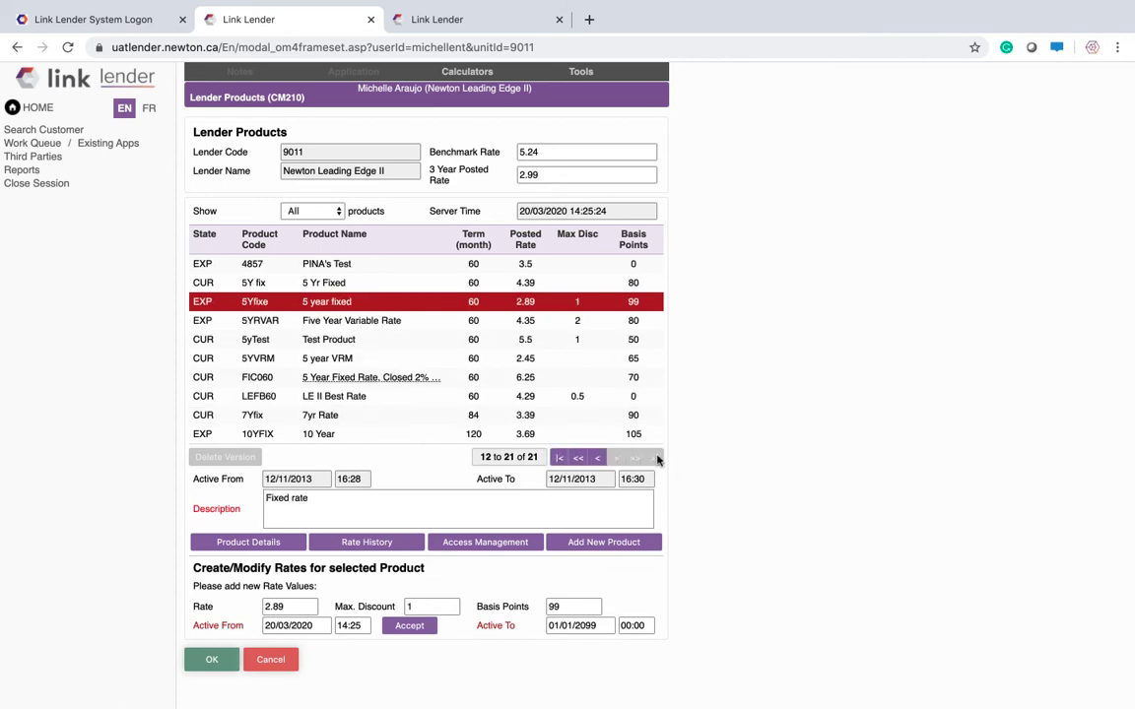
pyautogui.click(559, 459)
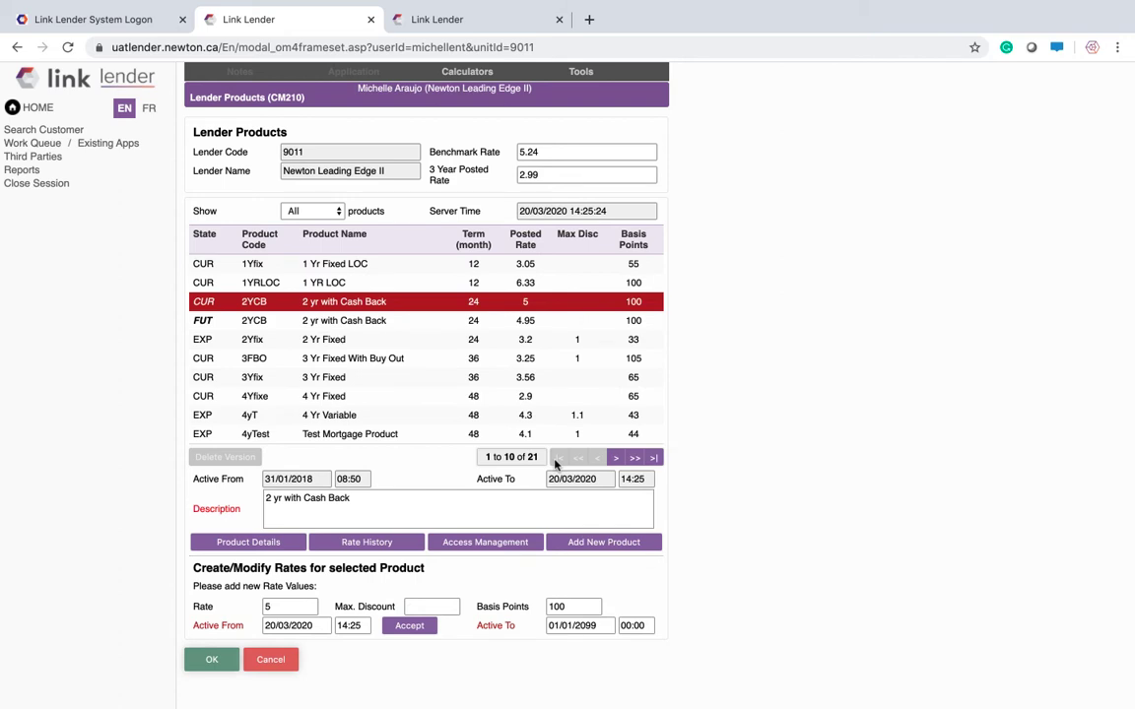
pyautogui.moveTo(545, 152); pyautogui.dragTo(456, 156)
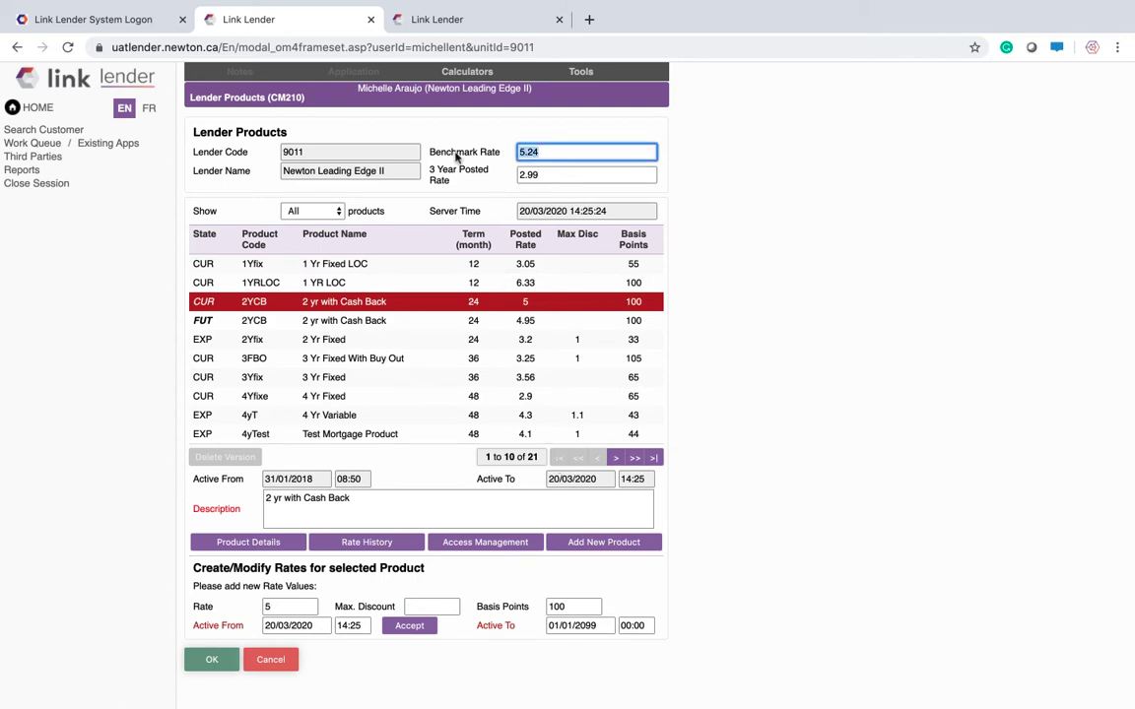
pyautogui.press('Tab')
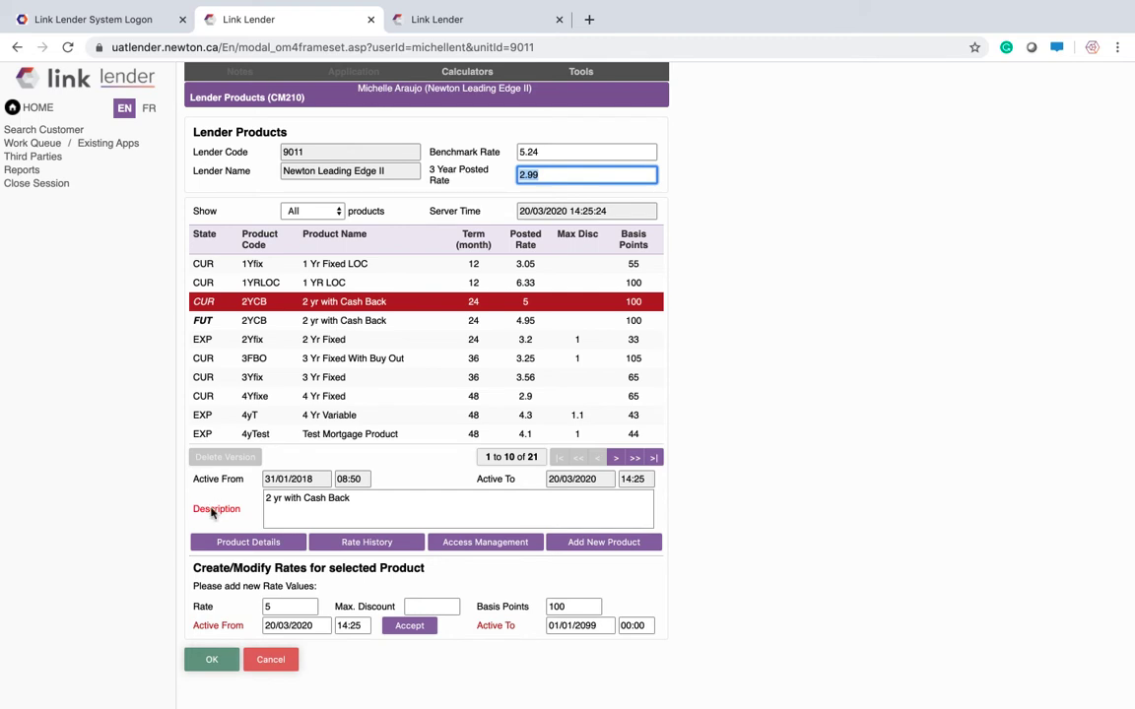
pyautogui.click(324, 309)
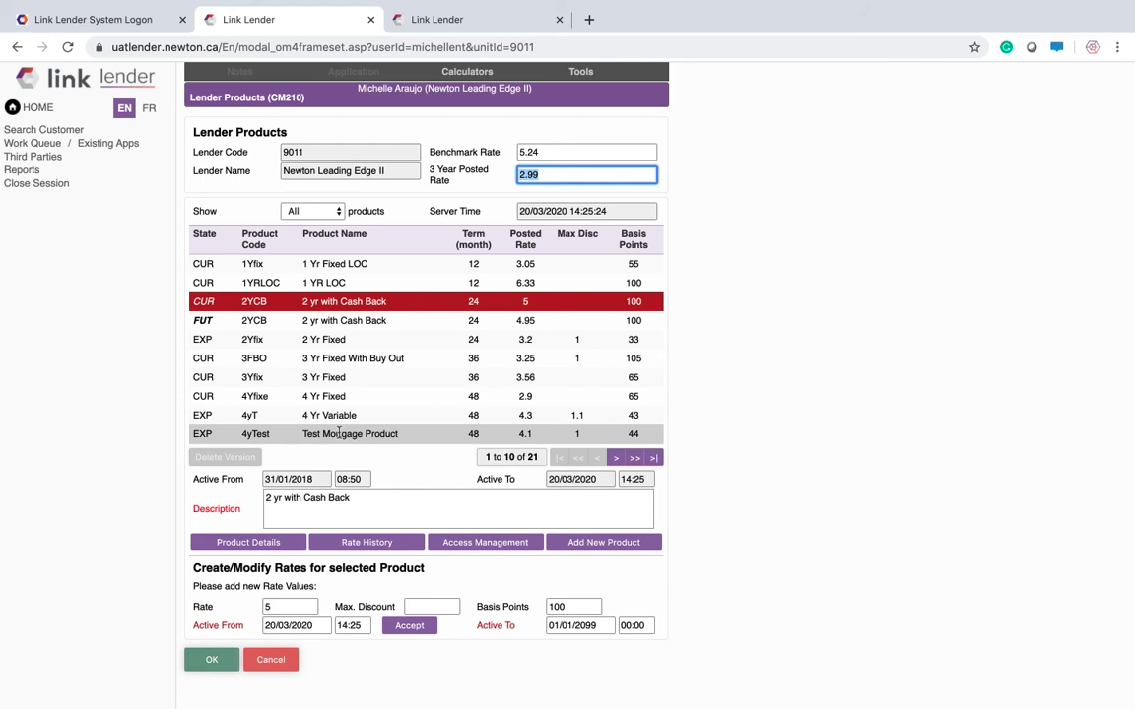
# Close Lender Products and show an individual user's details in the Organization Look-up tree.
pyautogui.click(214, 661)
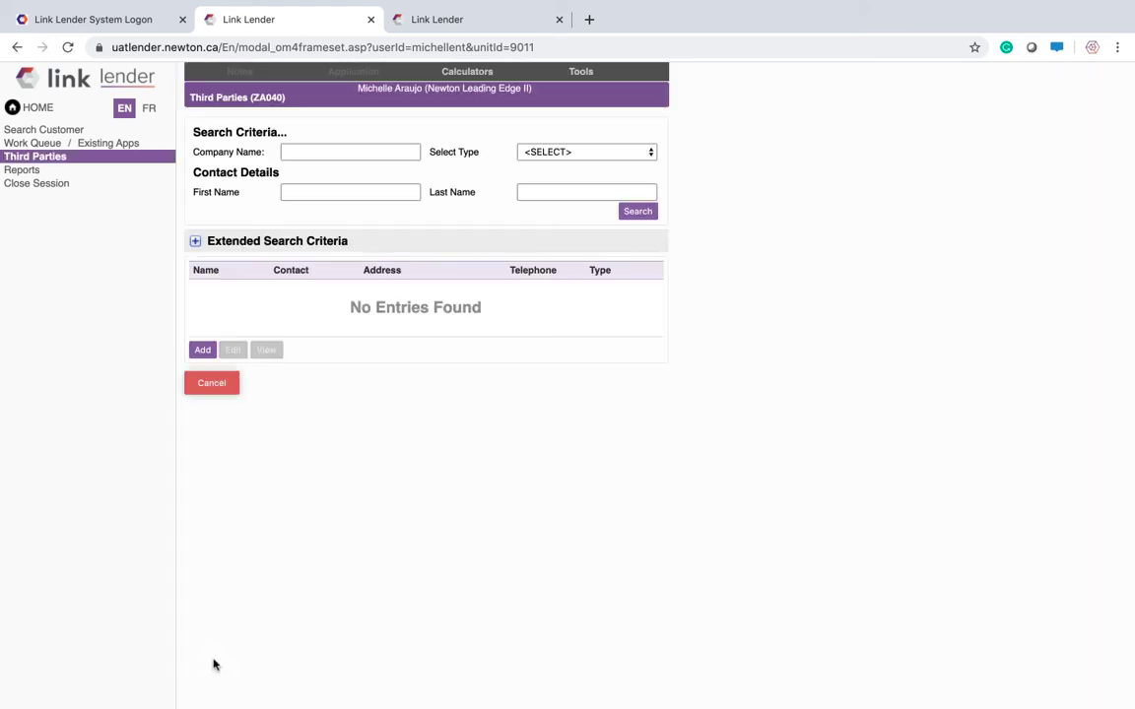
pyautogui.moveTo(582, 71)
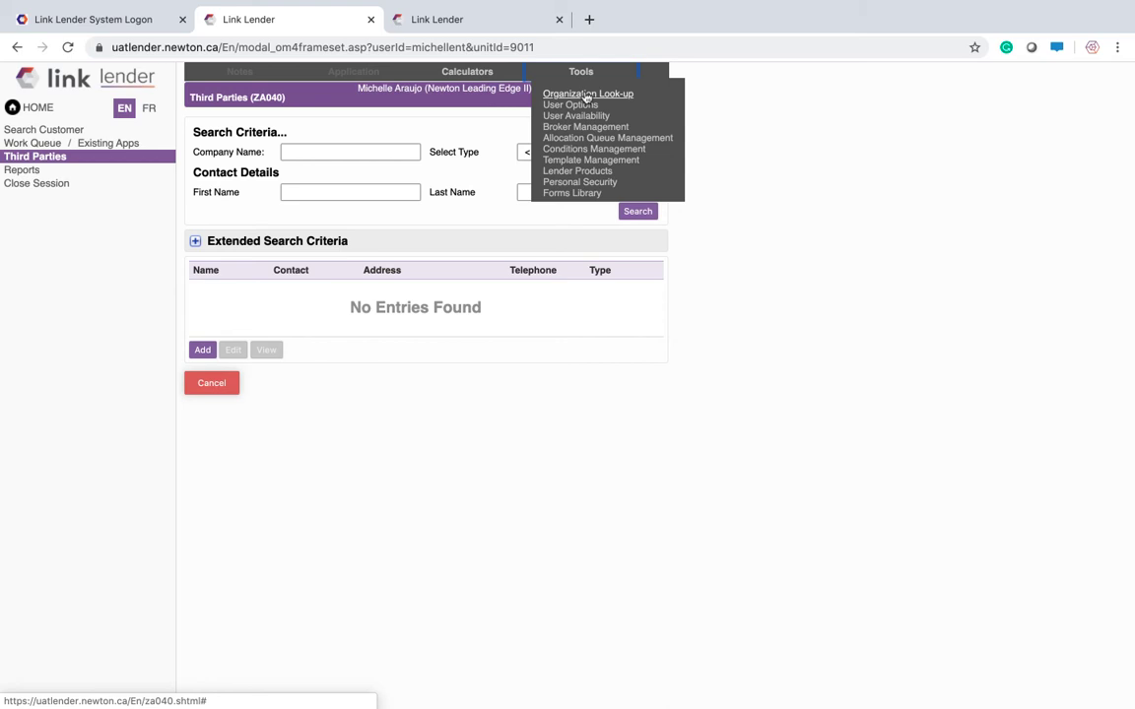
pyautogui.click(587, 94)
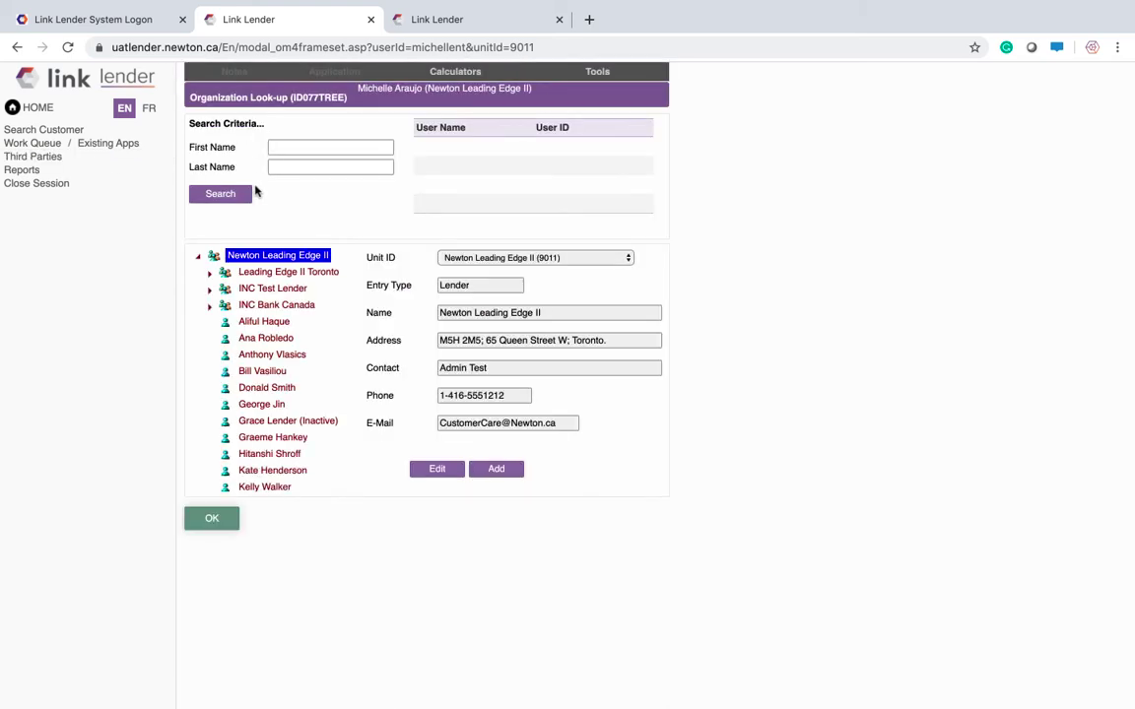
pyautogui.click(264, 371)
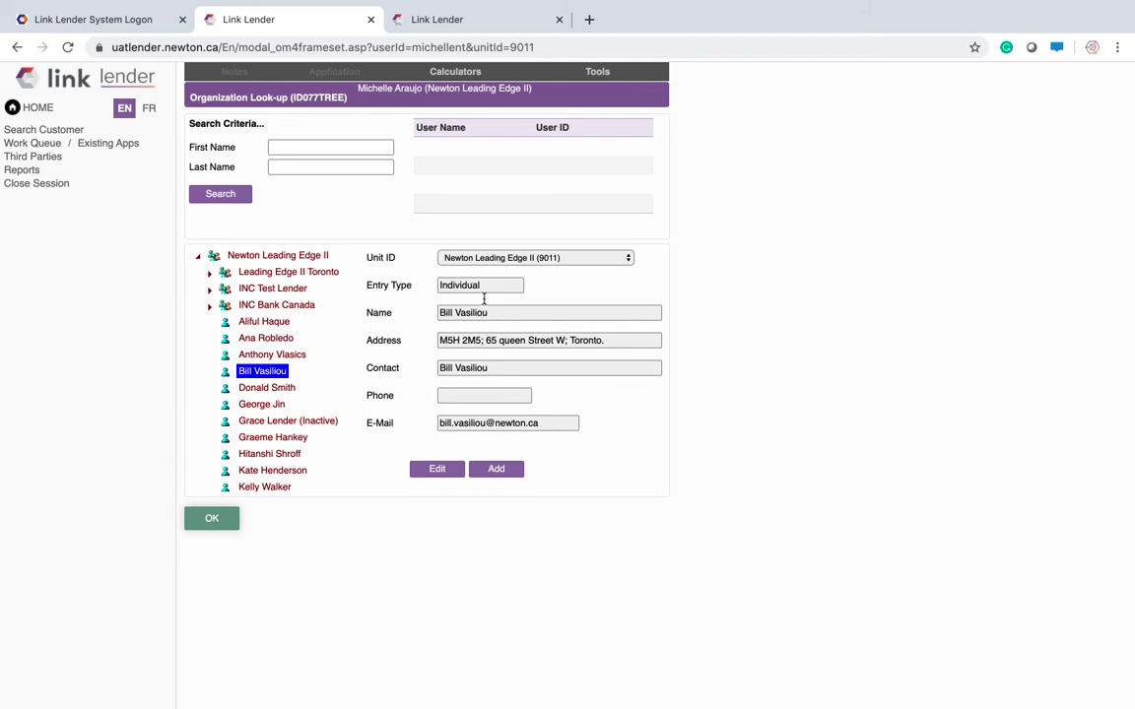
# Replace the user's Allocator role with Underwriter and Senior Underwriter, then close the Details tab.
pyautogui.click(438, 470)
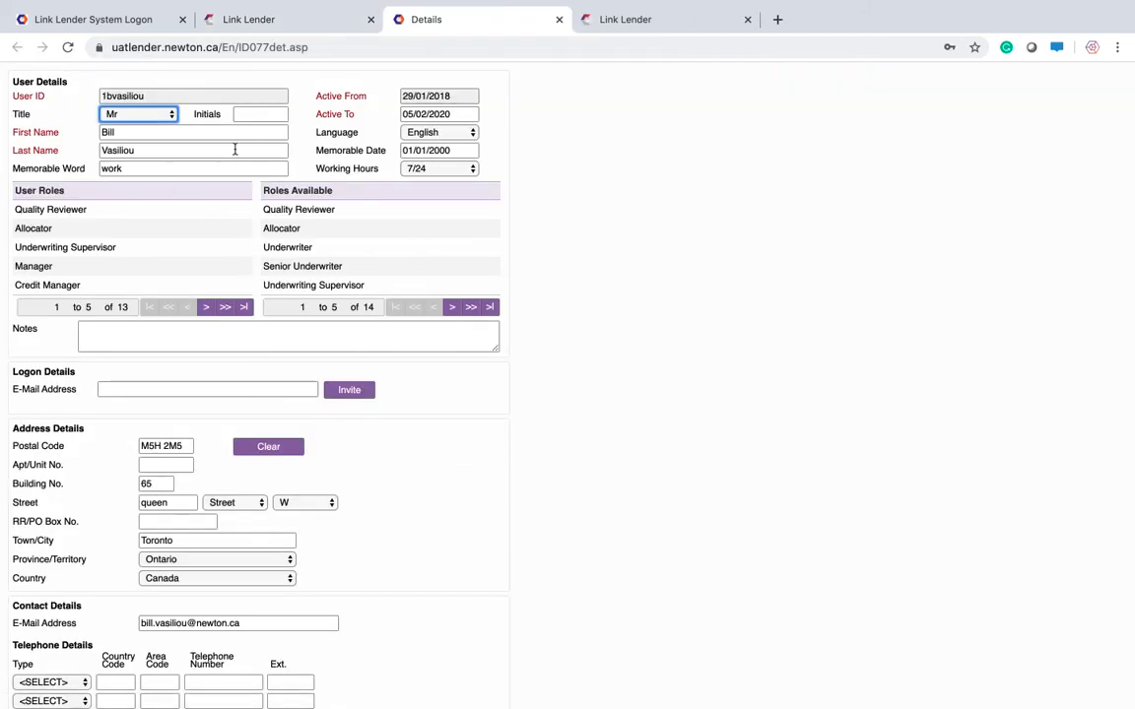
pyautogui.click(460, 112)
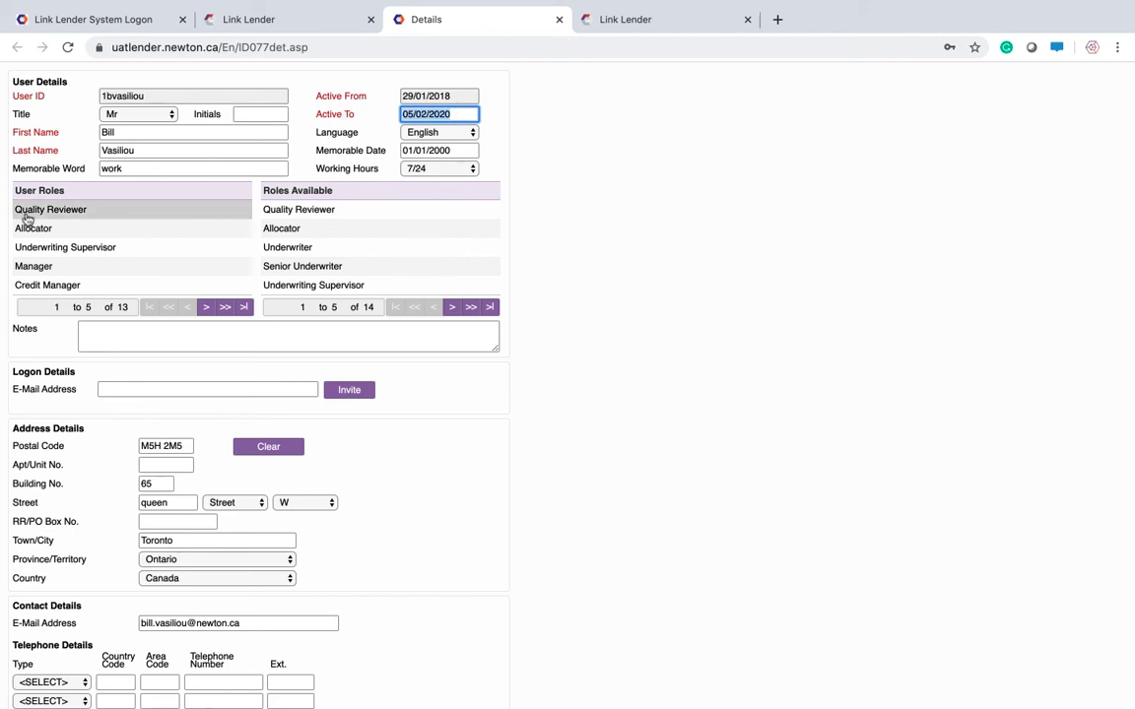
pyautogui.click(56, 234)
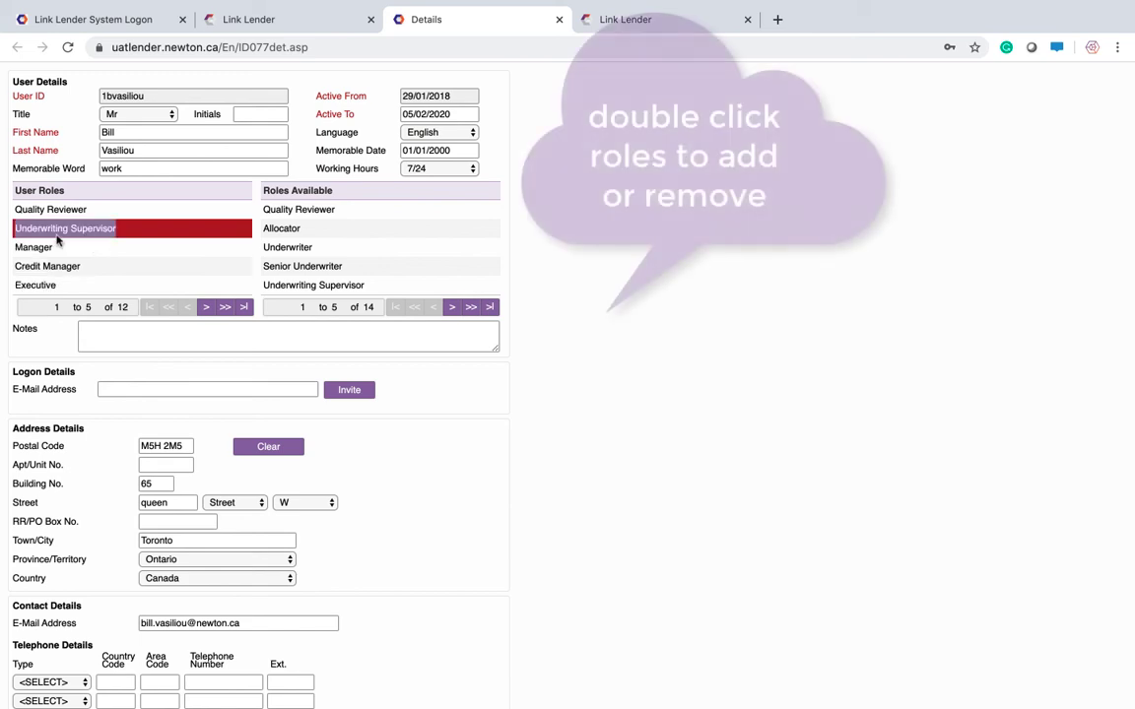
pyautogui.doubleClick(363, 248)
pyautogui.doubleClick(317, 265)
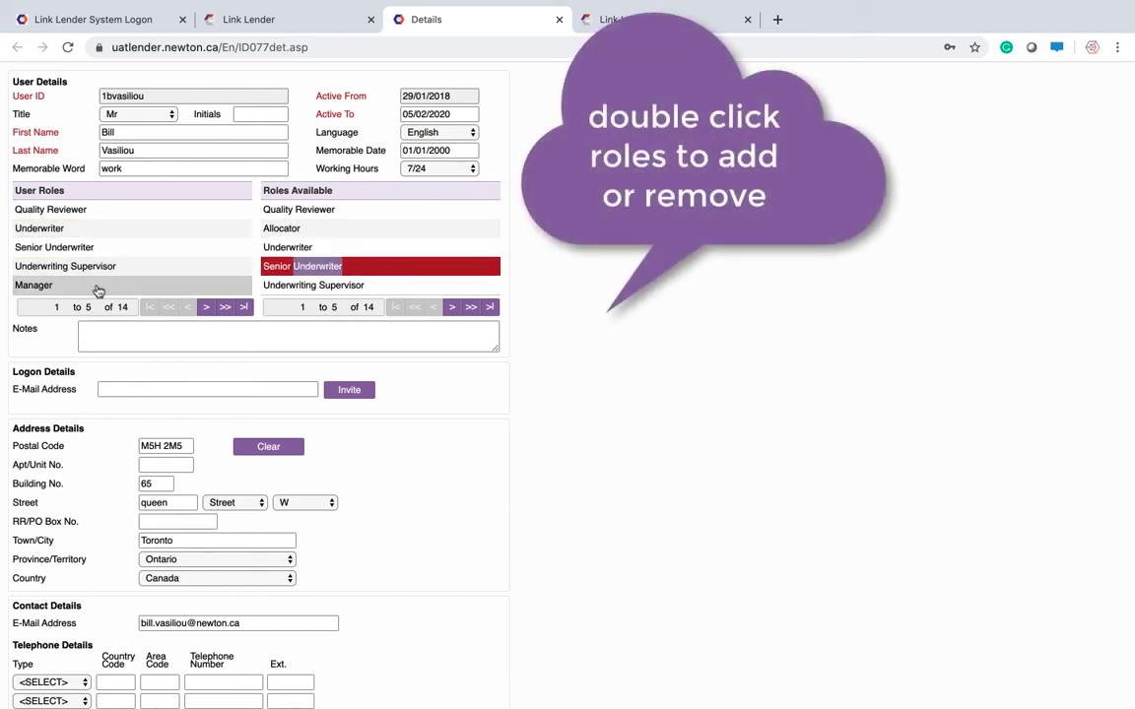
pyautogui.click(103, 390)
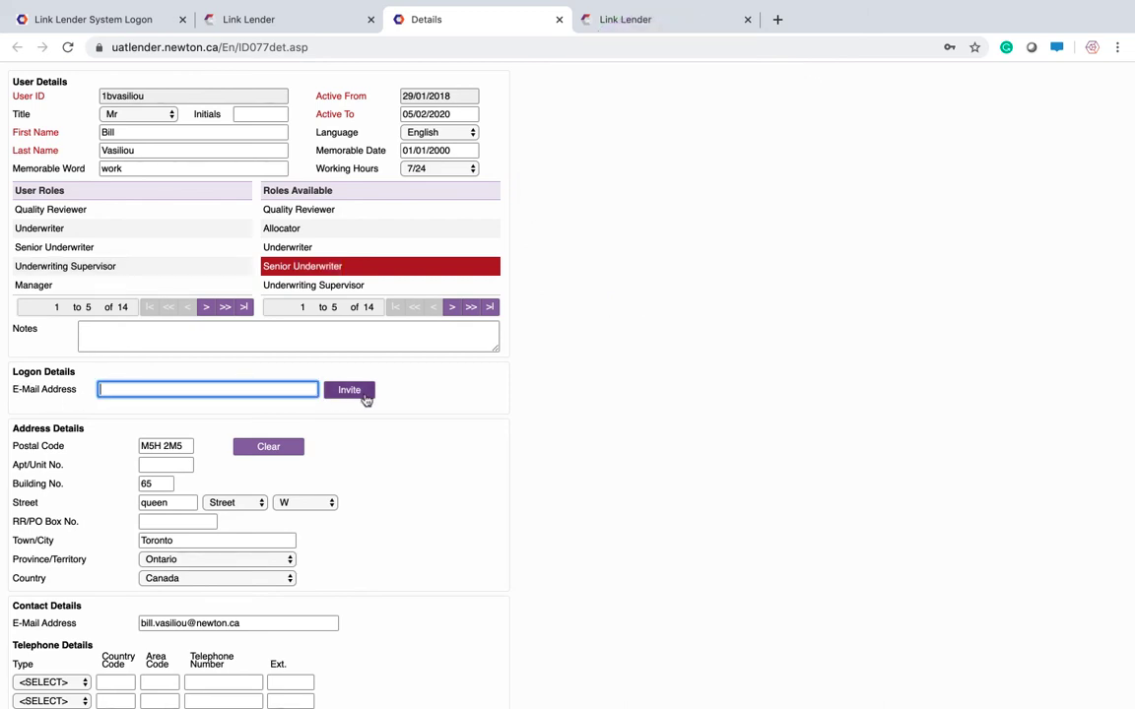
pyautogui.scroll(-1, 365, 399)
pyautogui.press('super+w')
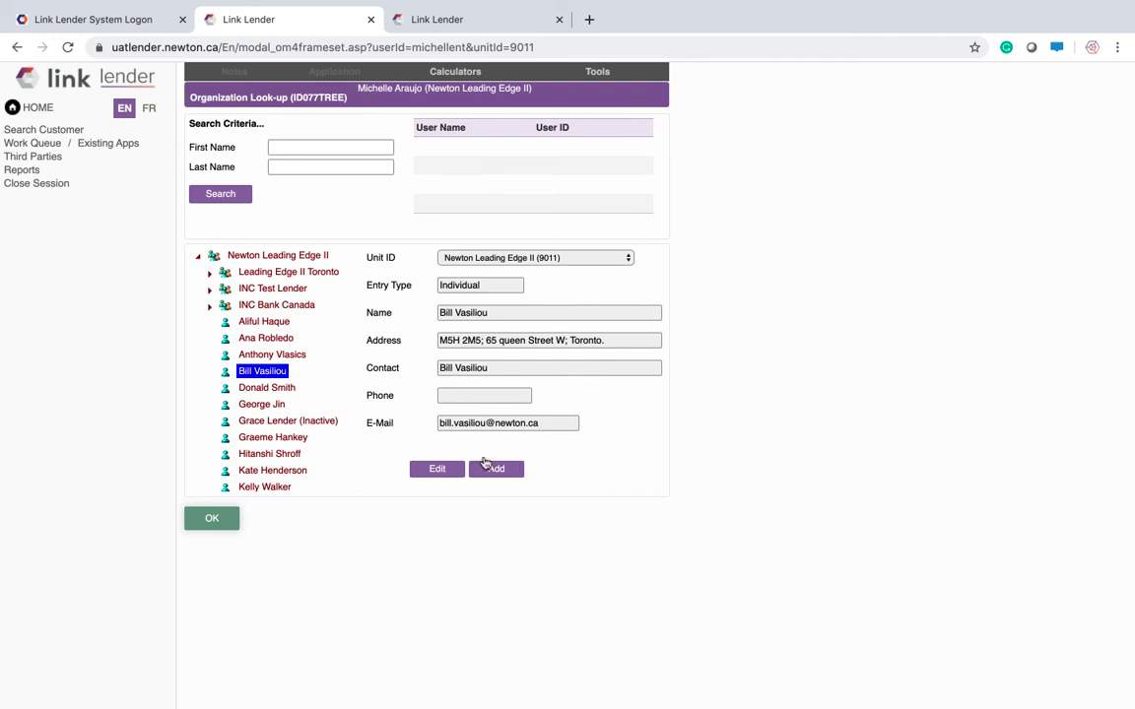
# Browse the details of INC Bank Canada, INC Test Lender, Leading Edge II Toronto and Newton Leading Edge II.
pyautogui.click(260, 305)
pyautogui.click(282, 289)
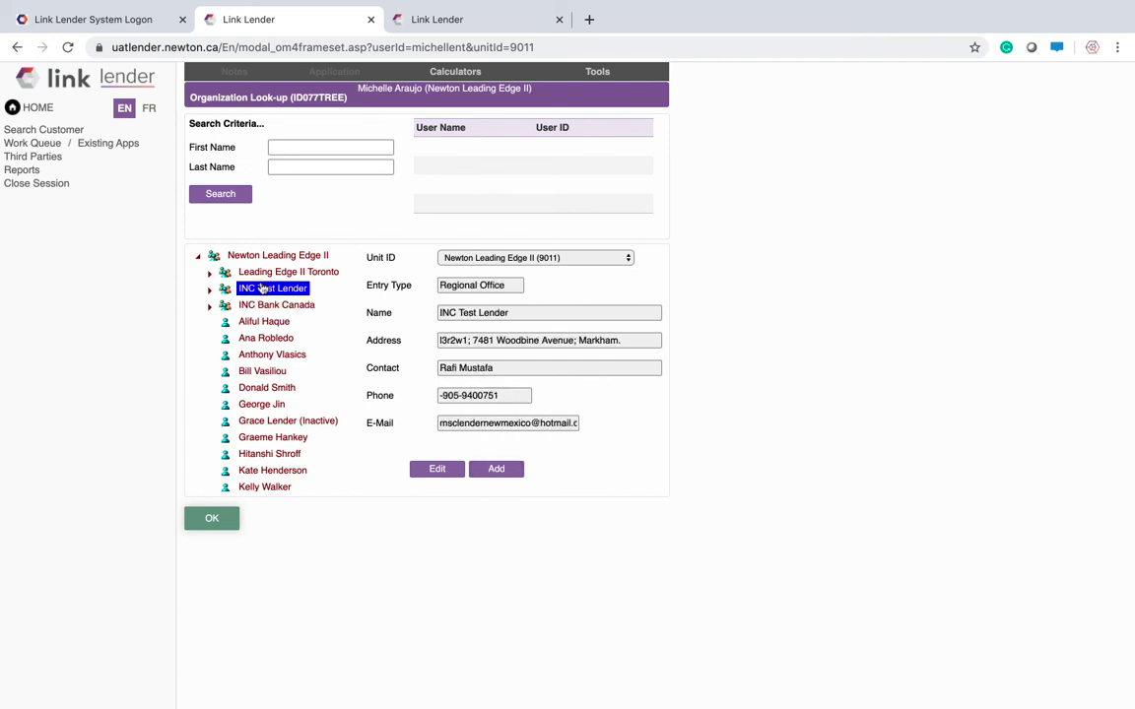
pyautogui.click(274, 272)
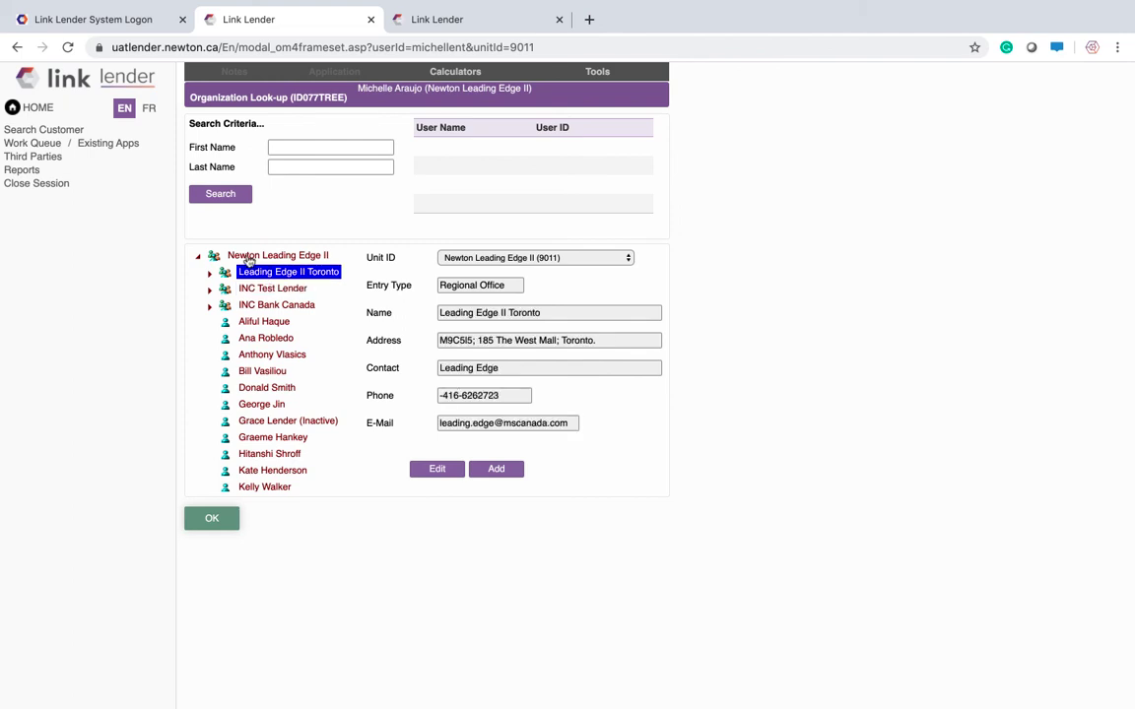
pyautogui.click(248, 256)
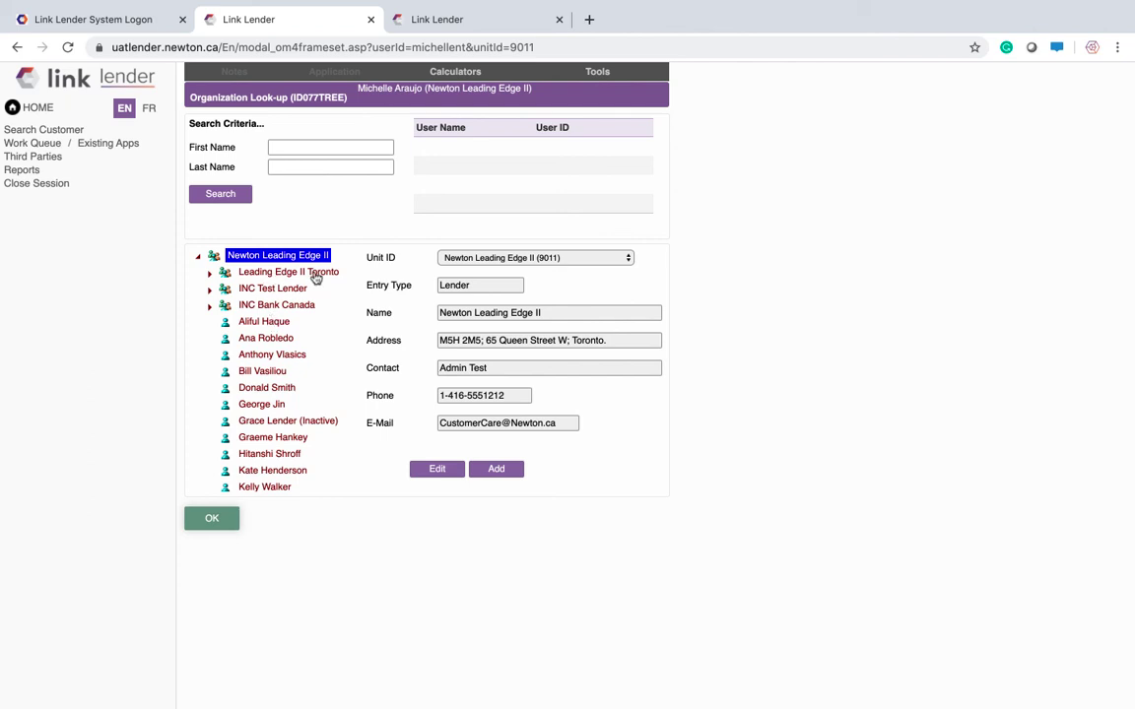
# Start a new Individual entry under Leading Edge II Toronto and scroll through its Details form.
pyautogui.click(315, 276)
pyautogui.click(497, 472)
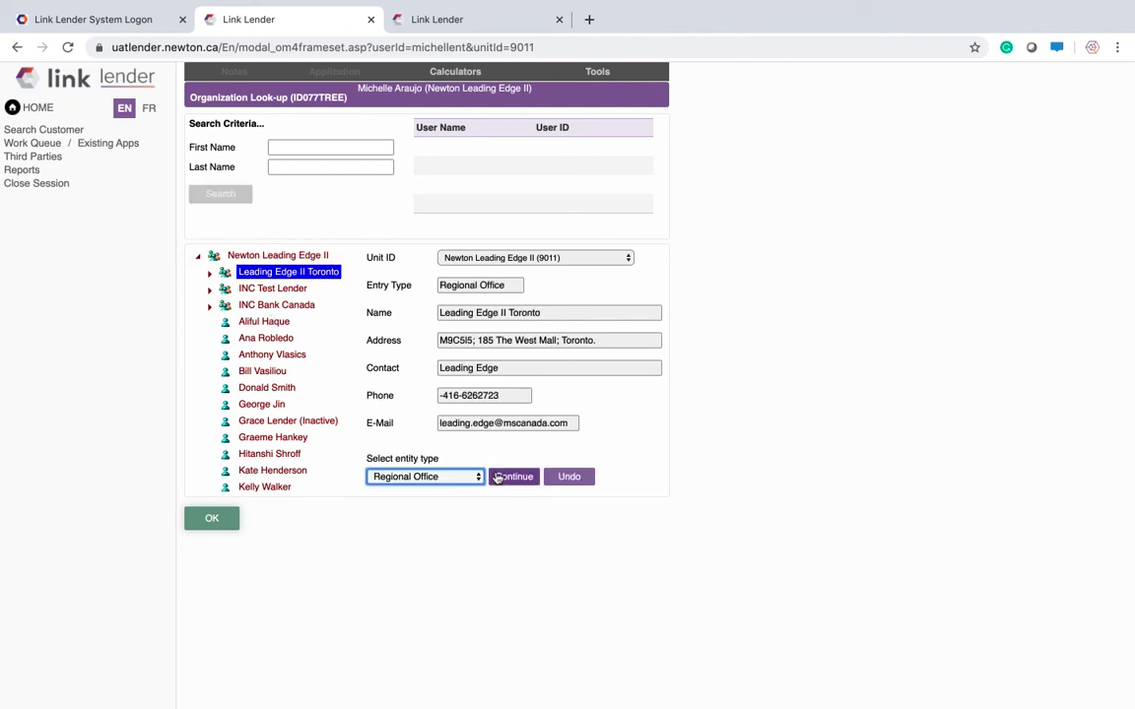
pyautogui.click(419, 477)
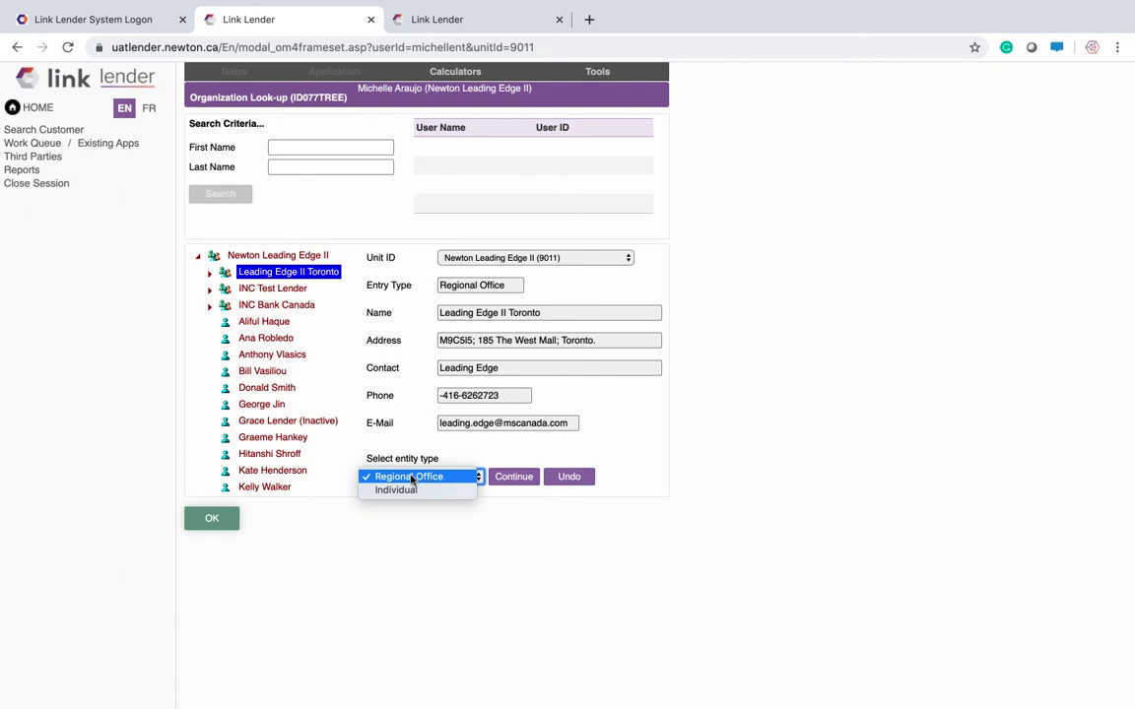
pyautogui.click(396, 489)
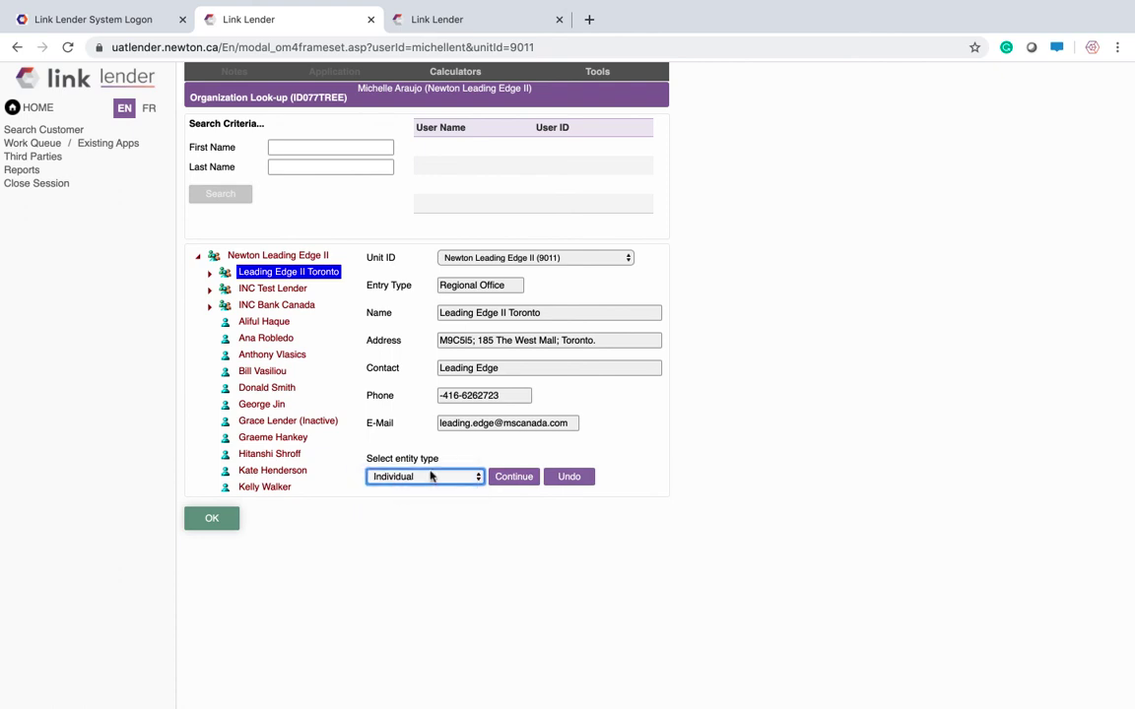
pyautogui.click(526, 477)
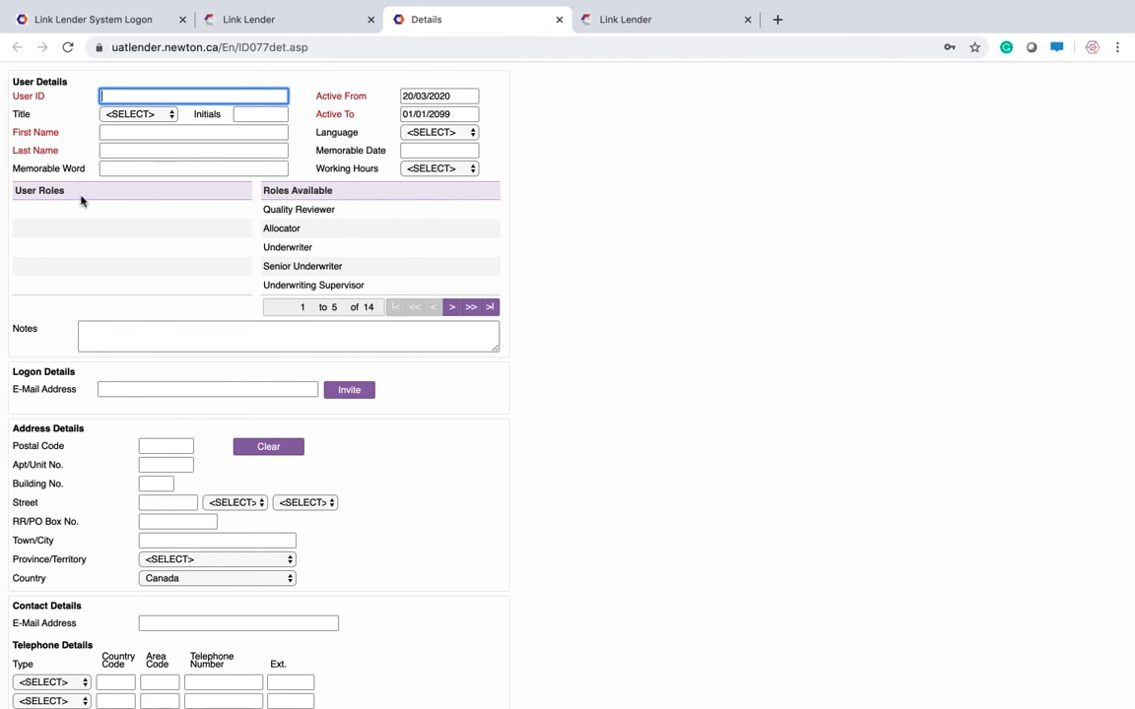
pyautogui.scroll(-10, 200, 374)
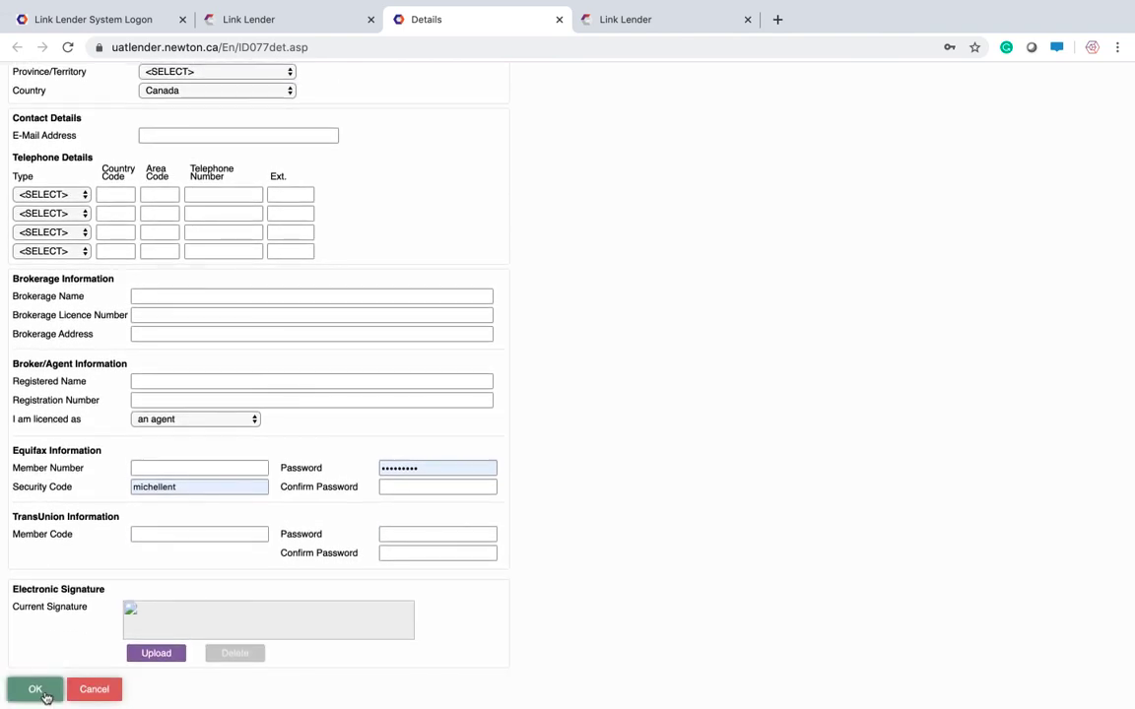
pyautogui.click(93, 695)
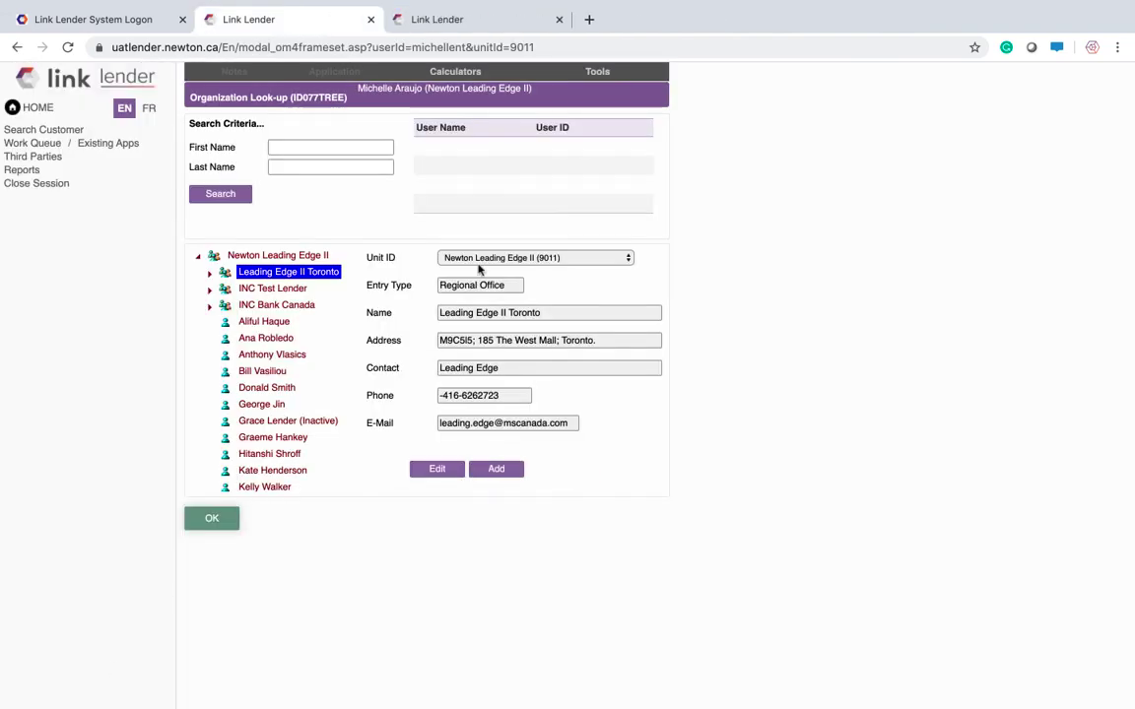
pyautogui.click(599, 74)
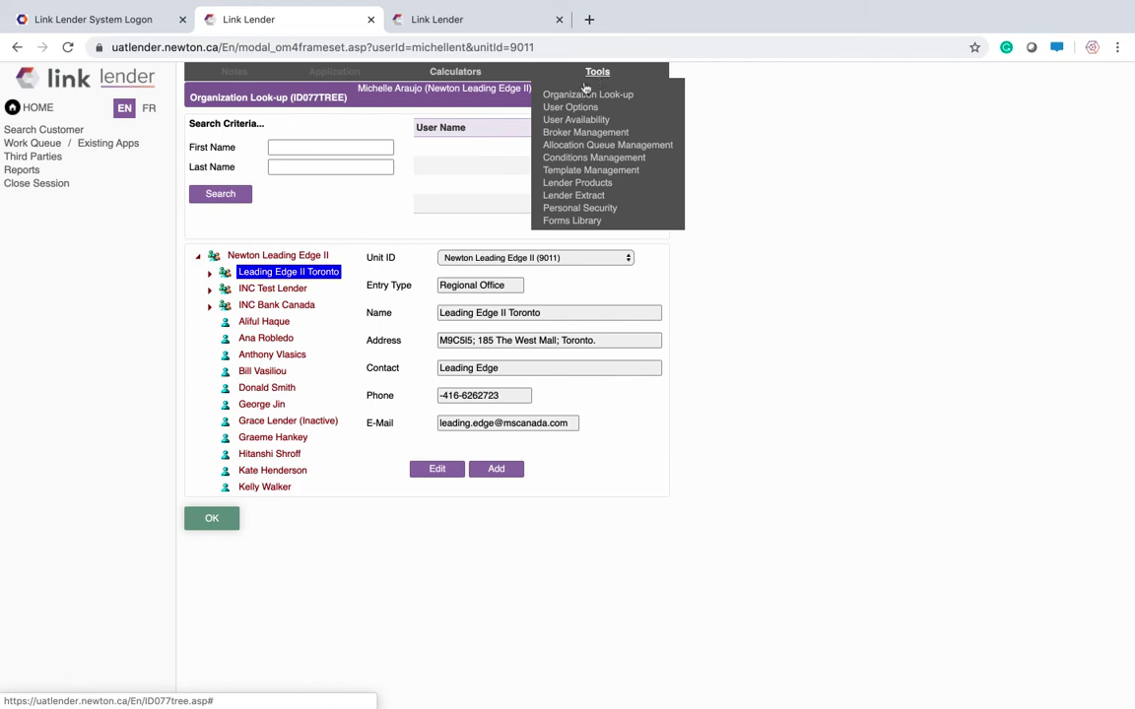